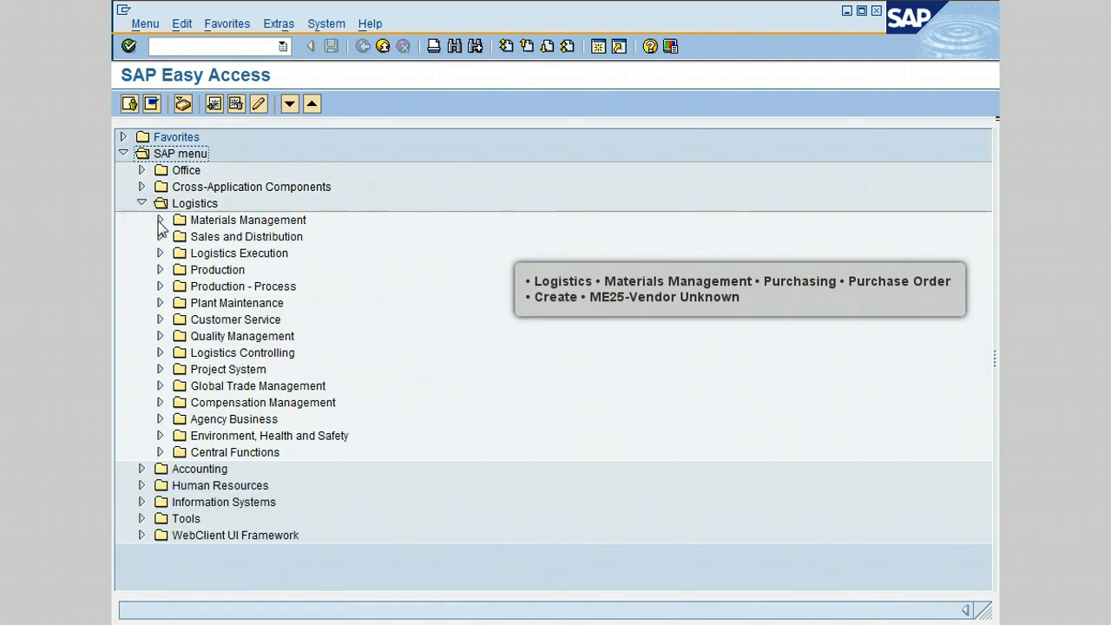
# Step: Open transaction ME25 - Vendor Unknown from Logistics, Materials Management, Purchasing, Purchase Order, Create
pyautogui.click(160, 221)
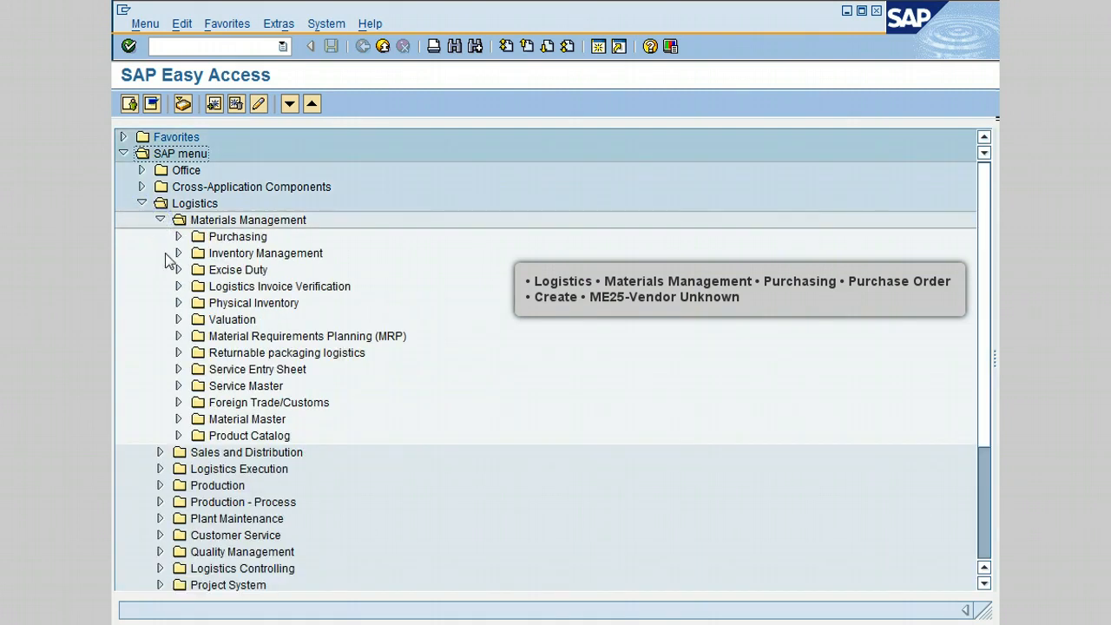
pyautogui.click(178, 237)
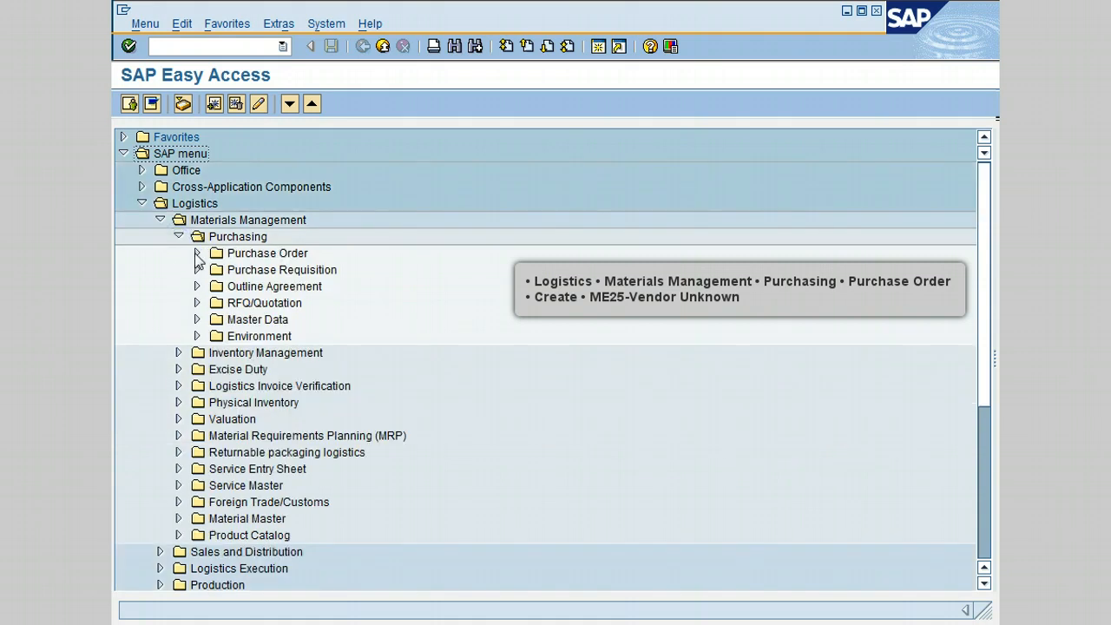
pyautogui.click(196, 253)
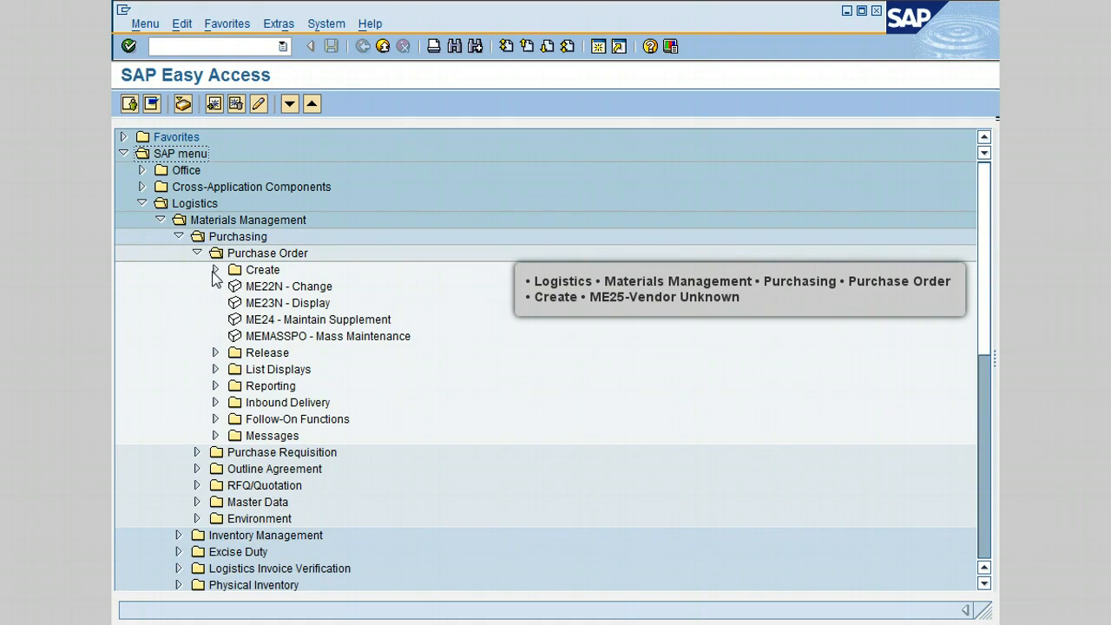
pyautogui.click(215, 270)
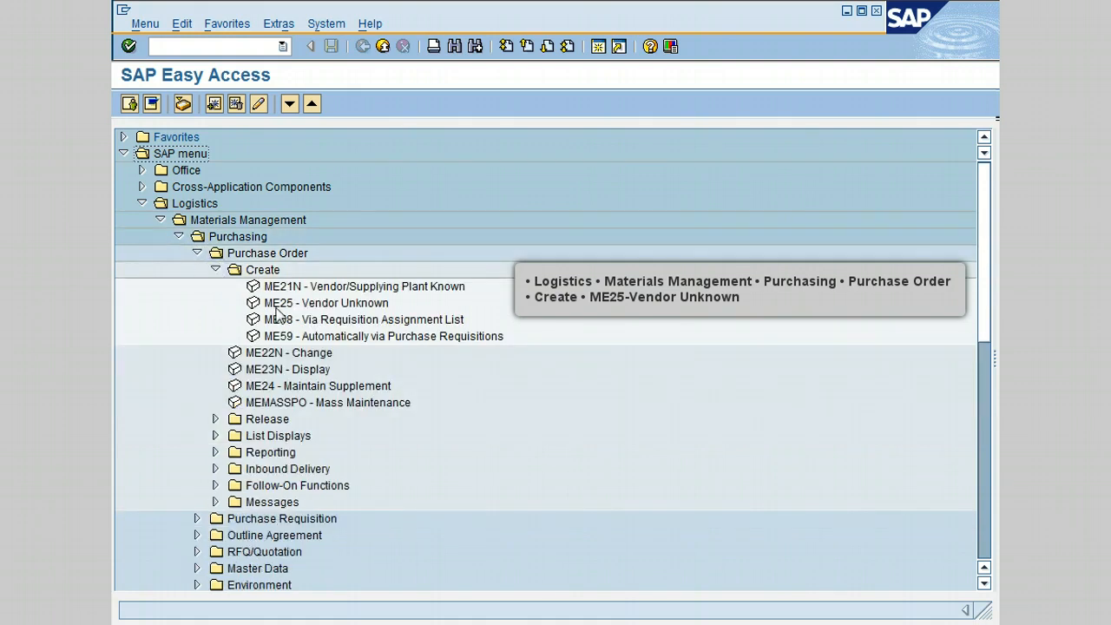
pyautogui.doubleClick(336, 304)
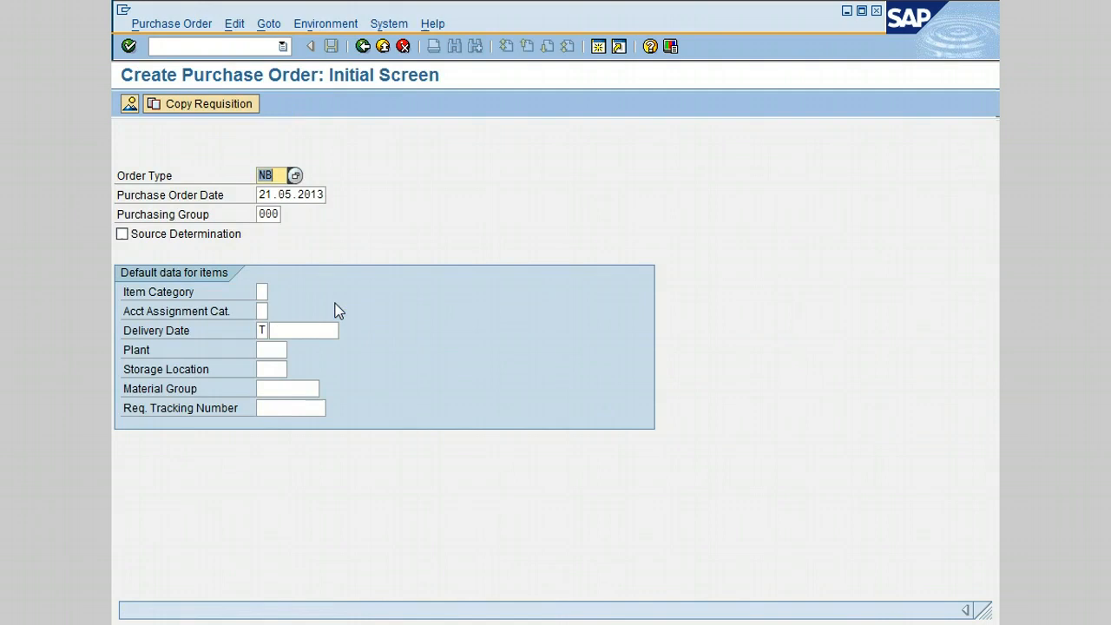
# Step: Clear the order type and choose NB, Standard PO, from its list of possible values
pyautogui.press('Delete')
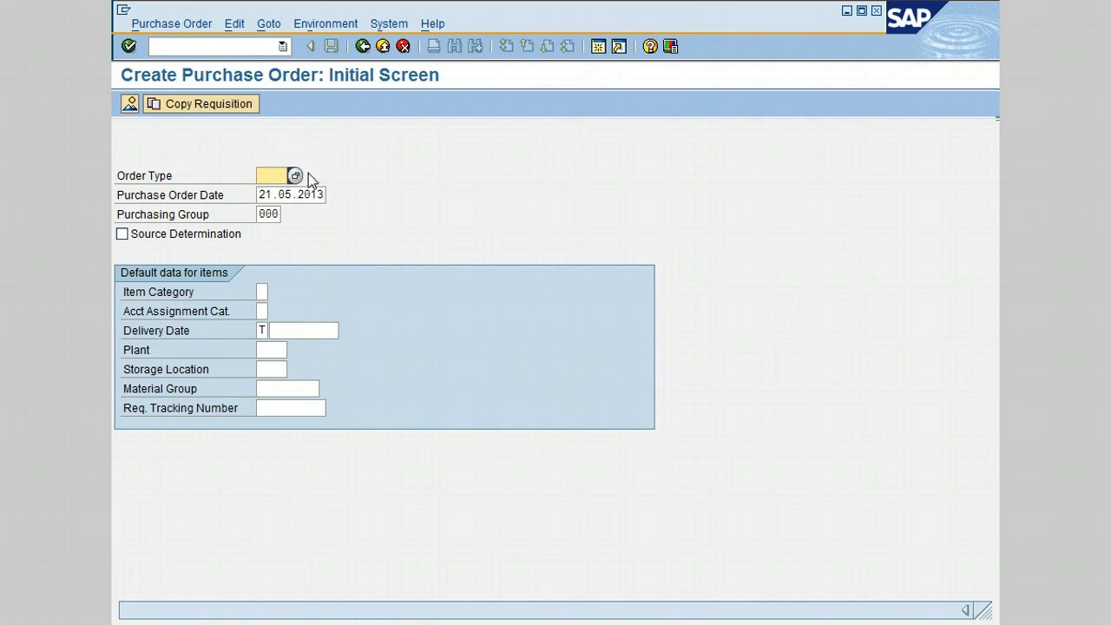
pyautogui.click(295, 176)
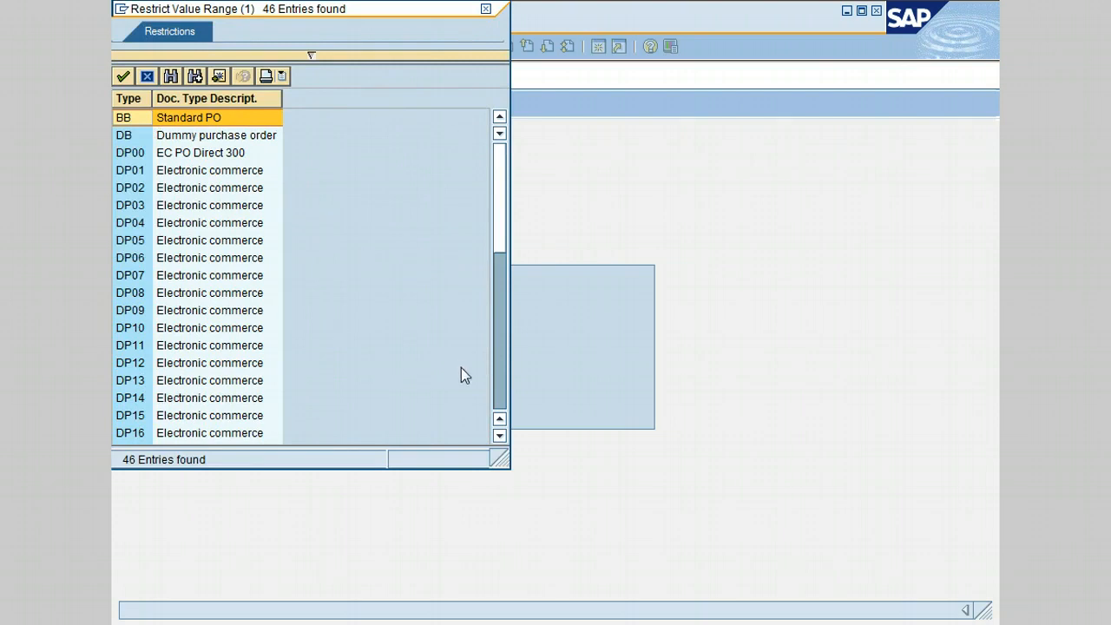
pyautogui.click(501, 393)
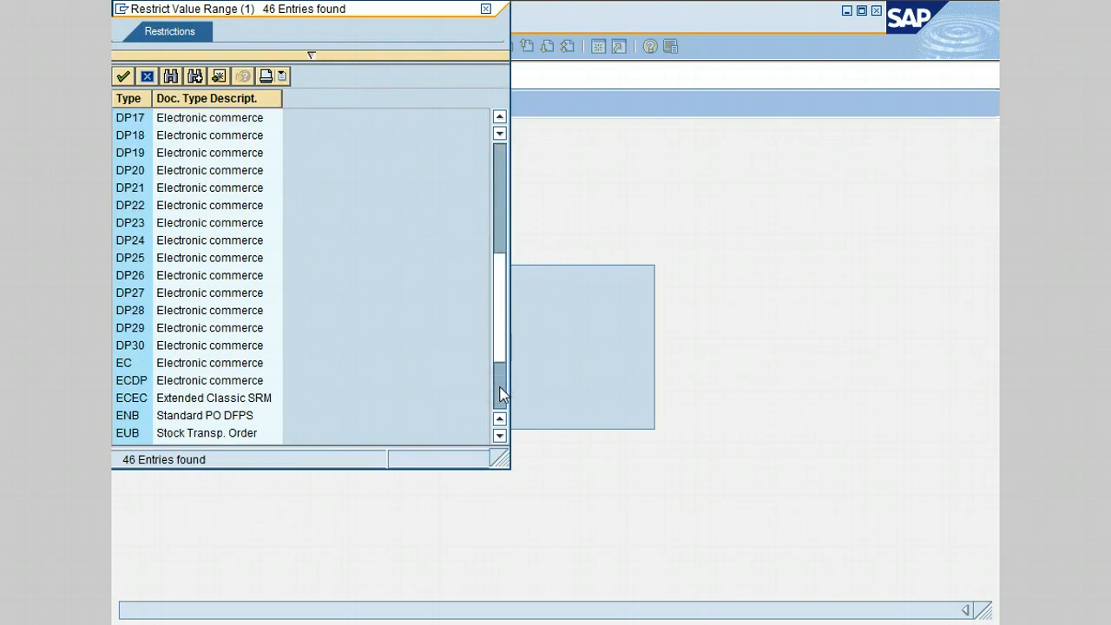
pyautogui.click(501, 393)
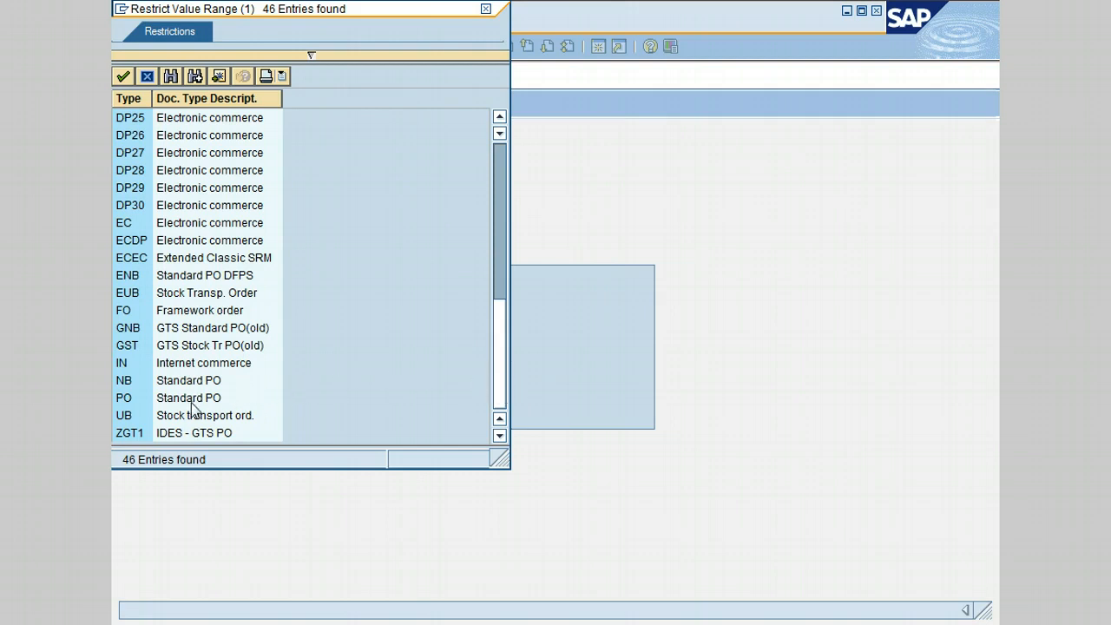
pyautogui.click(175, 383)
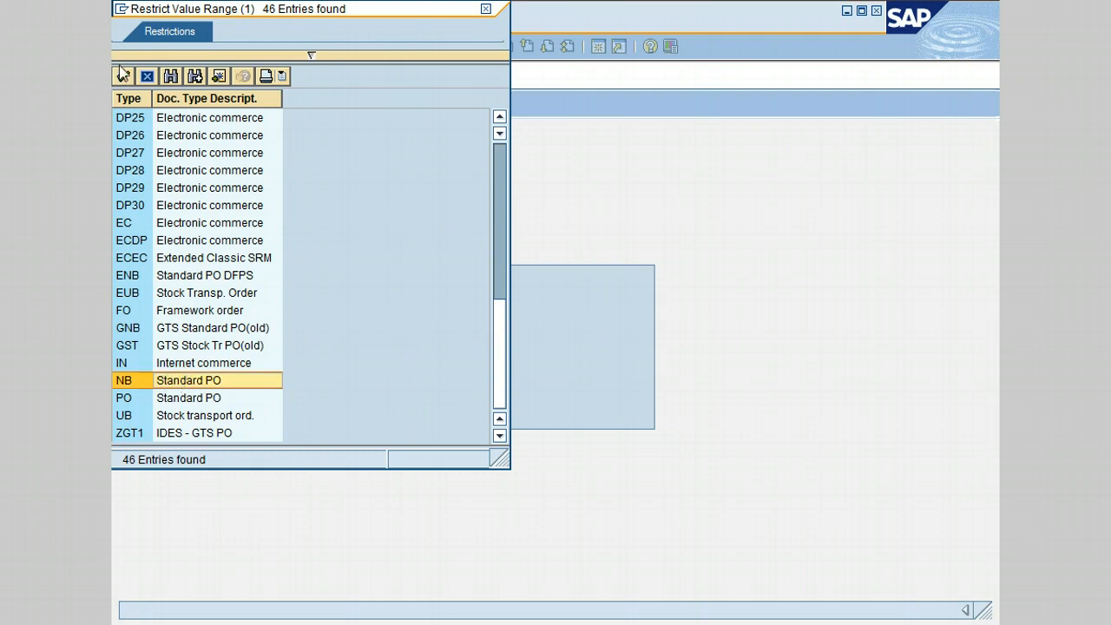
pyautogui.doubleClick(190, 381)
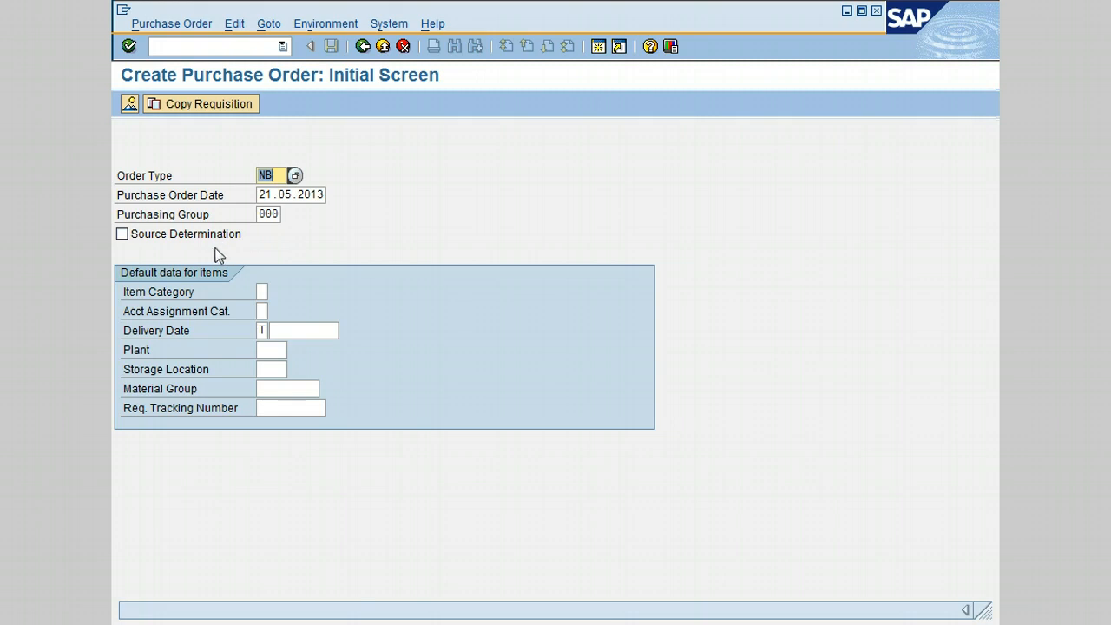
# Step: Enable Source Determination and continue to the overview of requisition items
pyautogui.click(124, 238)
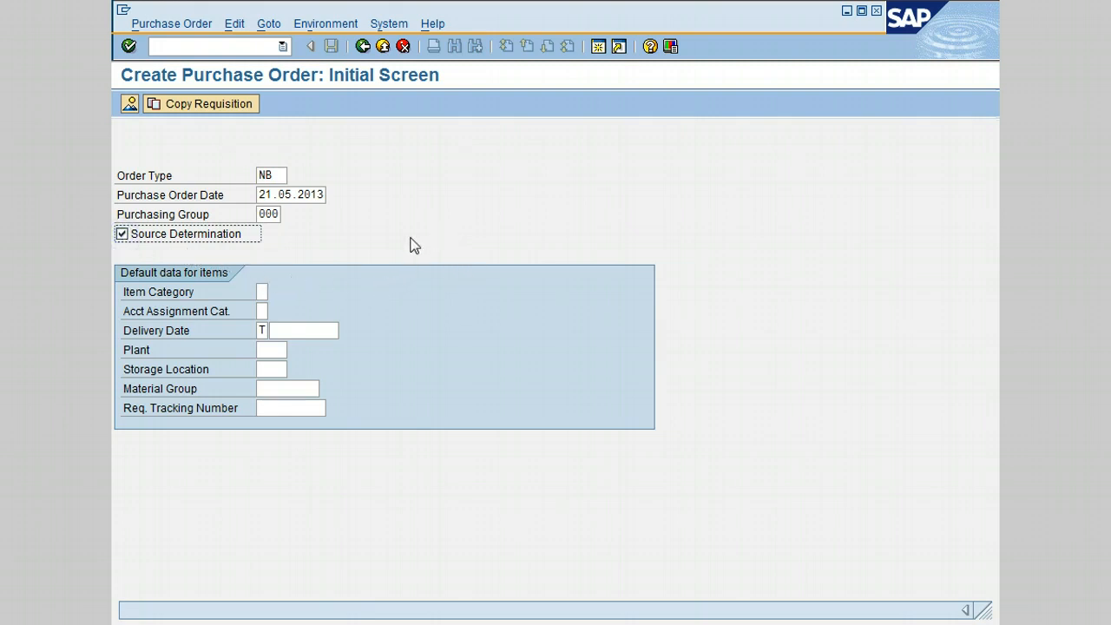
pyautogui.click(352, 176)
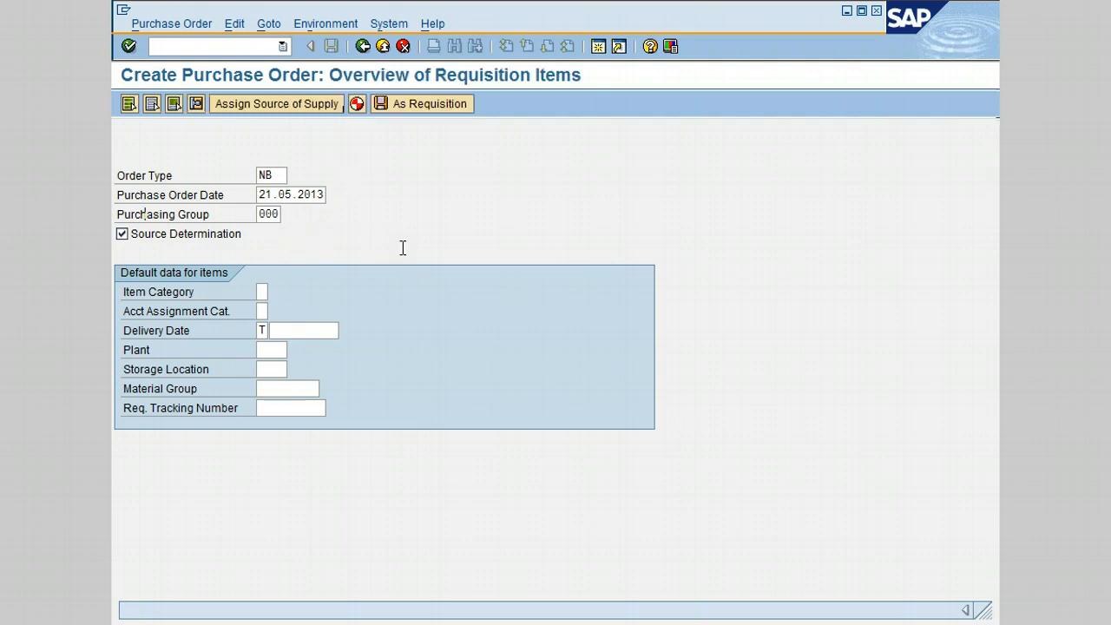
pyautogui.press('Return')
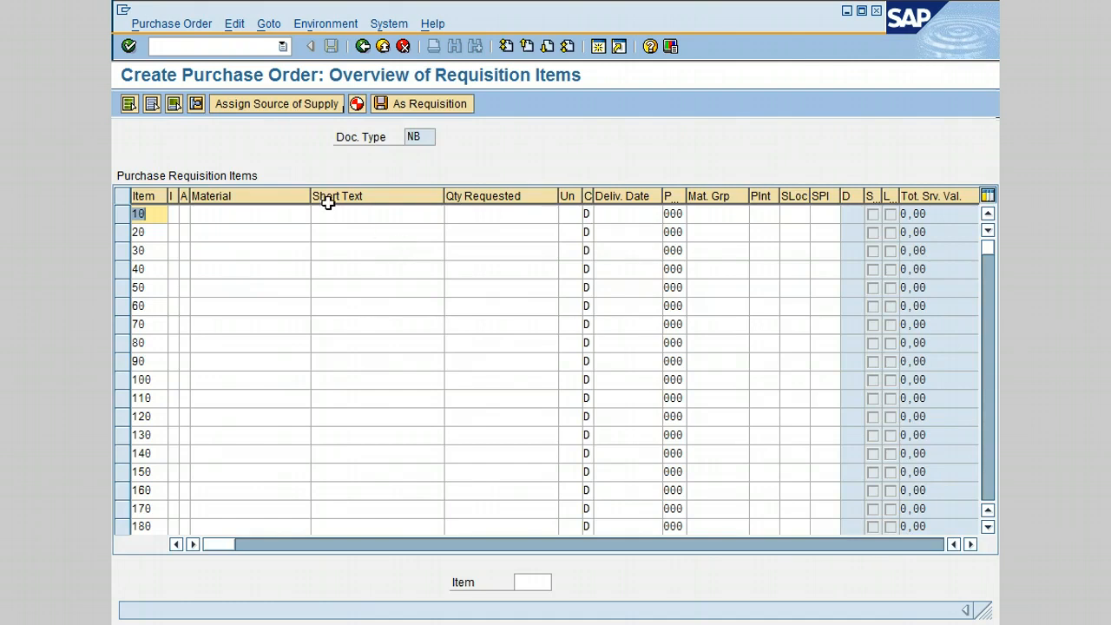
# Step: Search materials by the description *bear* and choose ball bearing 100-510 as the material for item 10
pyautogui.click(261, 214)
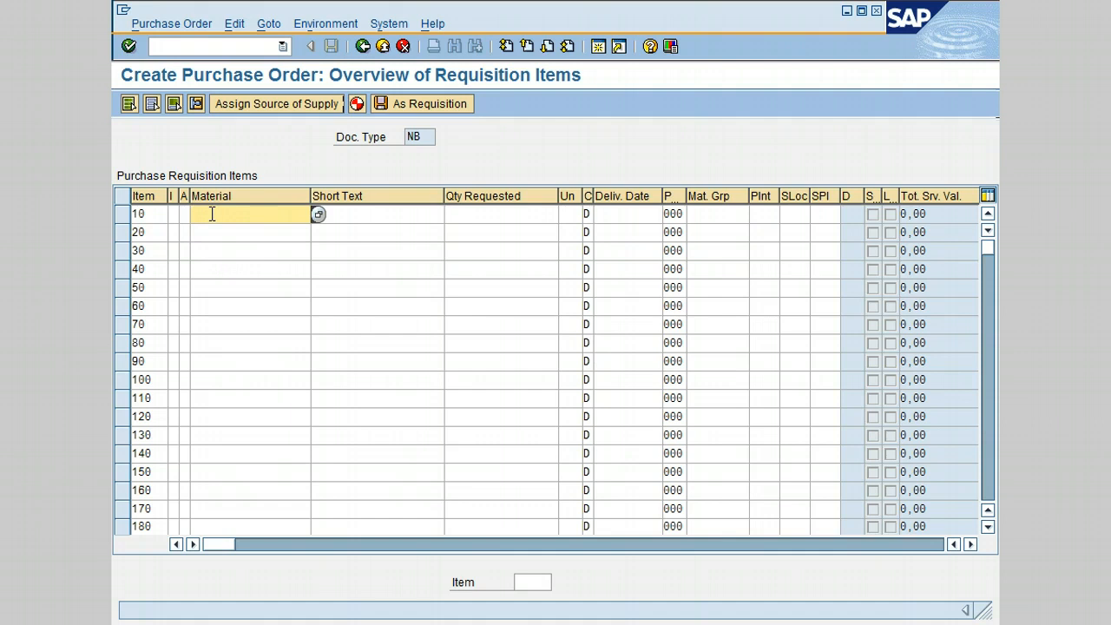
pyautogui.click(318, 214)
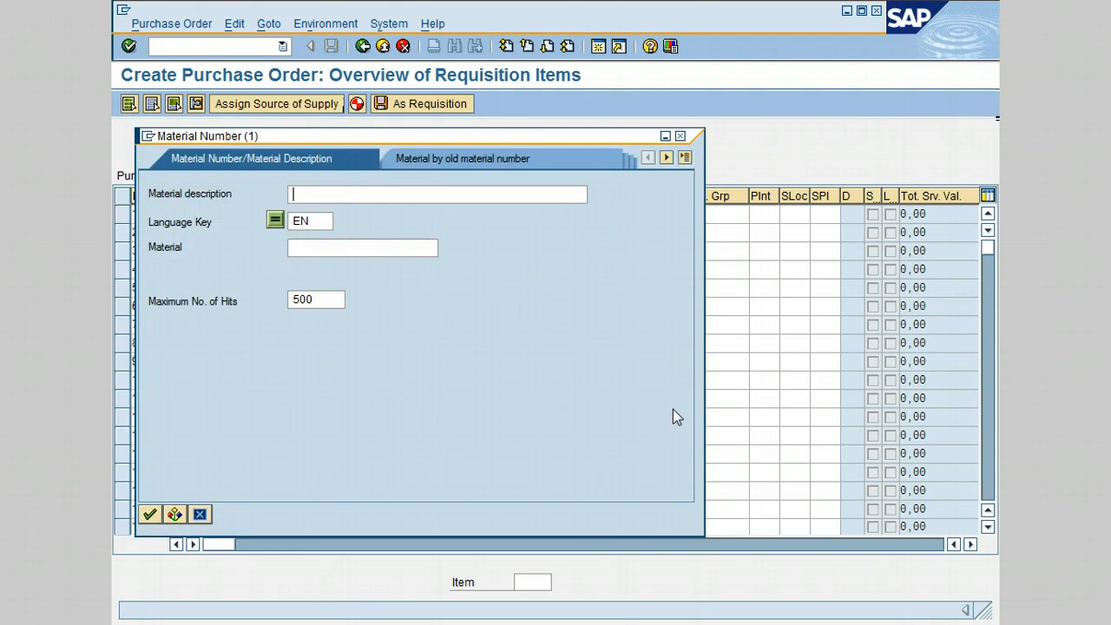
pyautogui.write('*bear*')
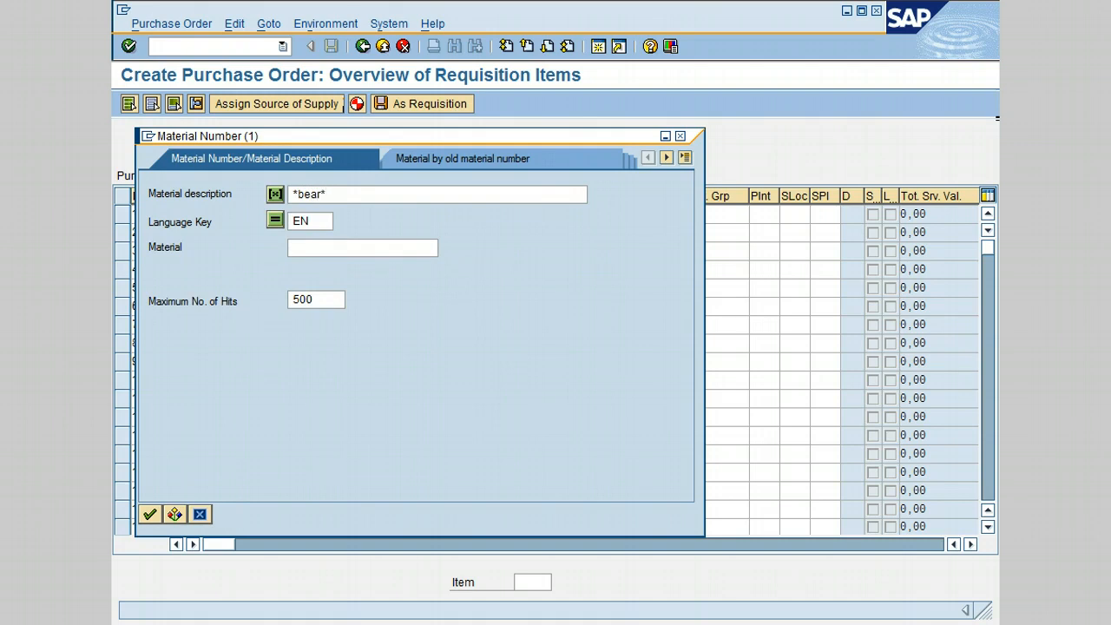
pyautogui.press('Return')
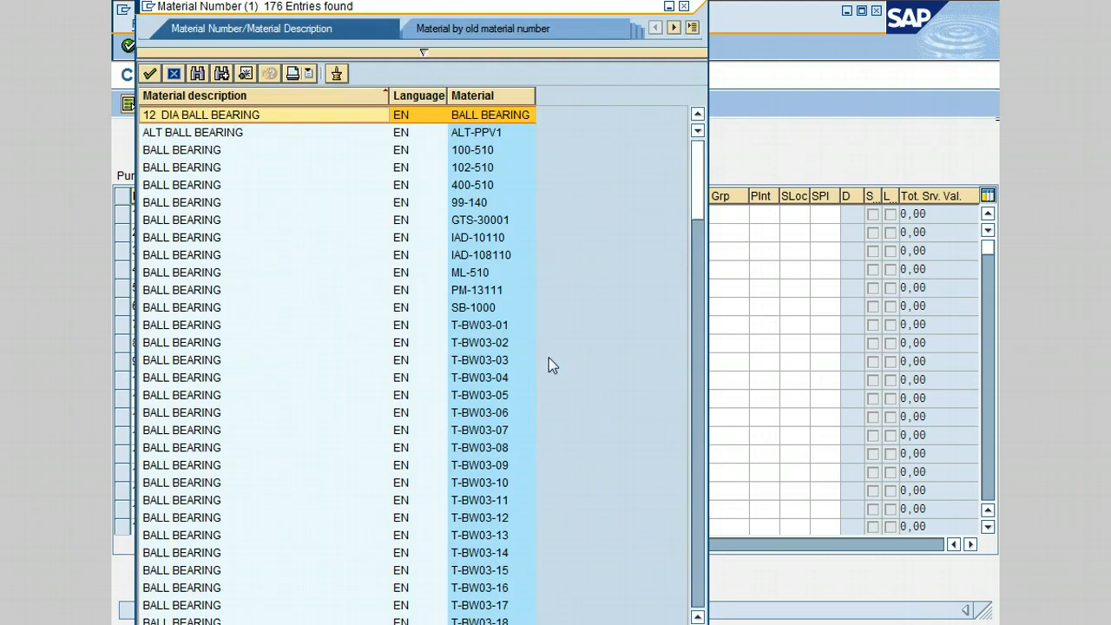
pyautogui.click(212, 149)
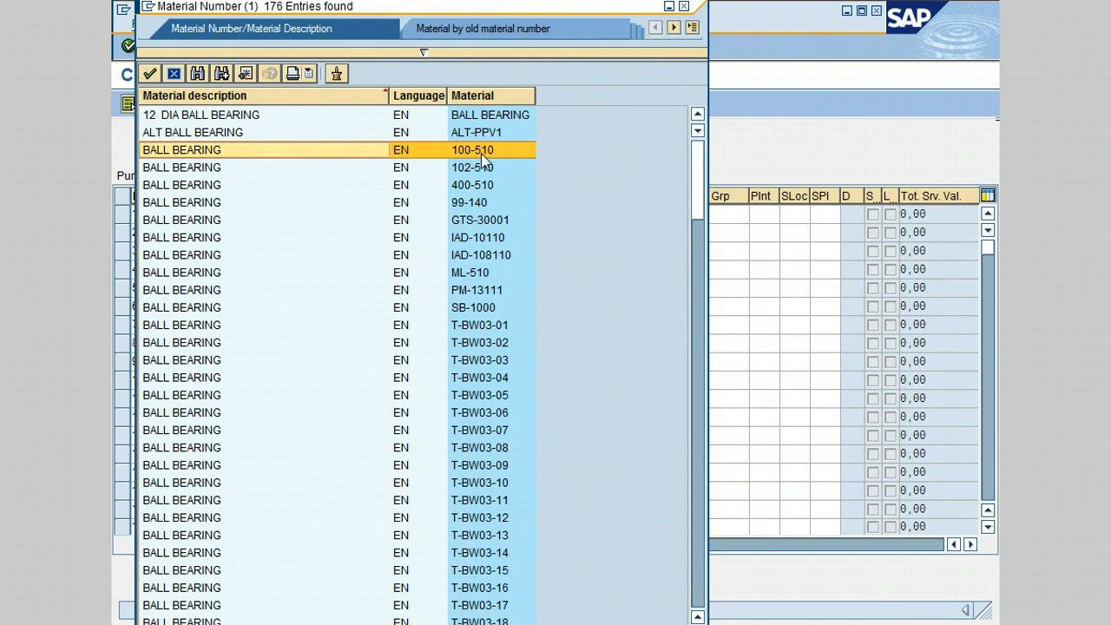
pyautogui.click(256, 150)
# Step: Enter a requested quantity of 2 and plant 3000 for item 10, and check the item's details
pyautogui.click(487, 224)
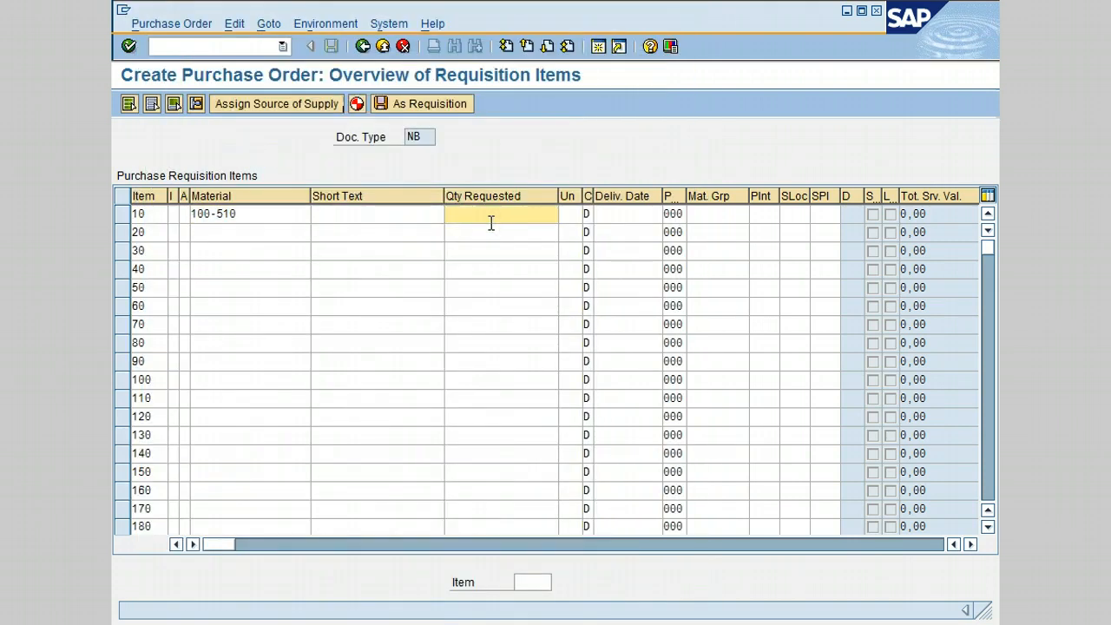
pyautogui.write('2')
pyautogui.click(772, 216)
pyautogui.write('3000')
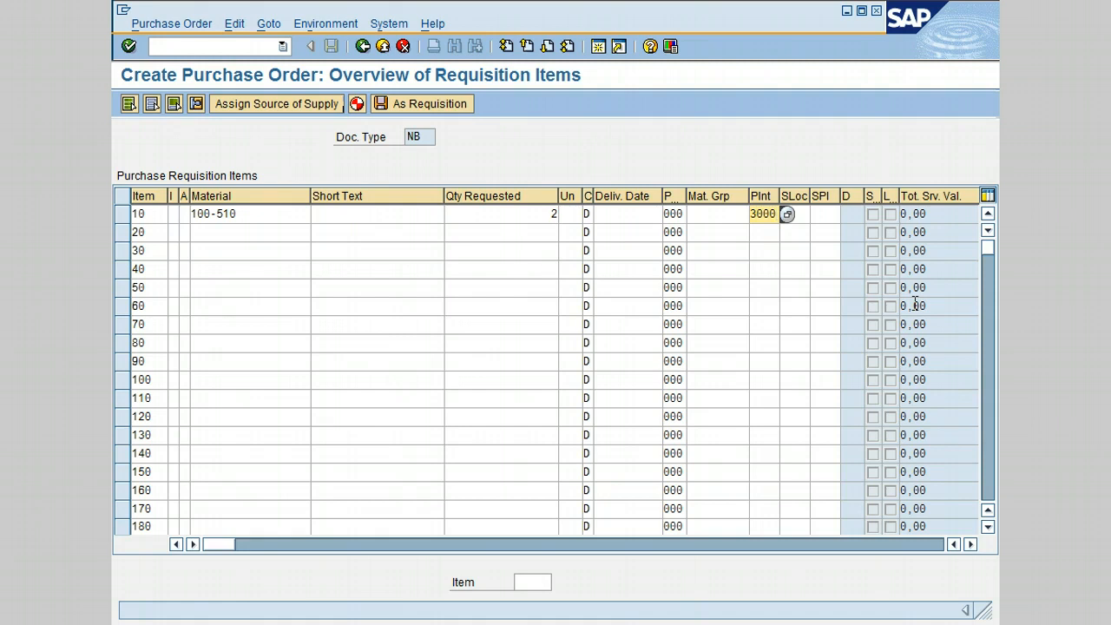
pyautogui.press('Return')
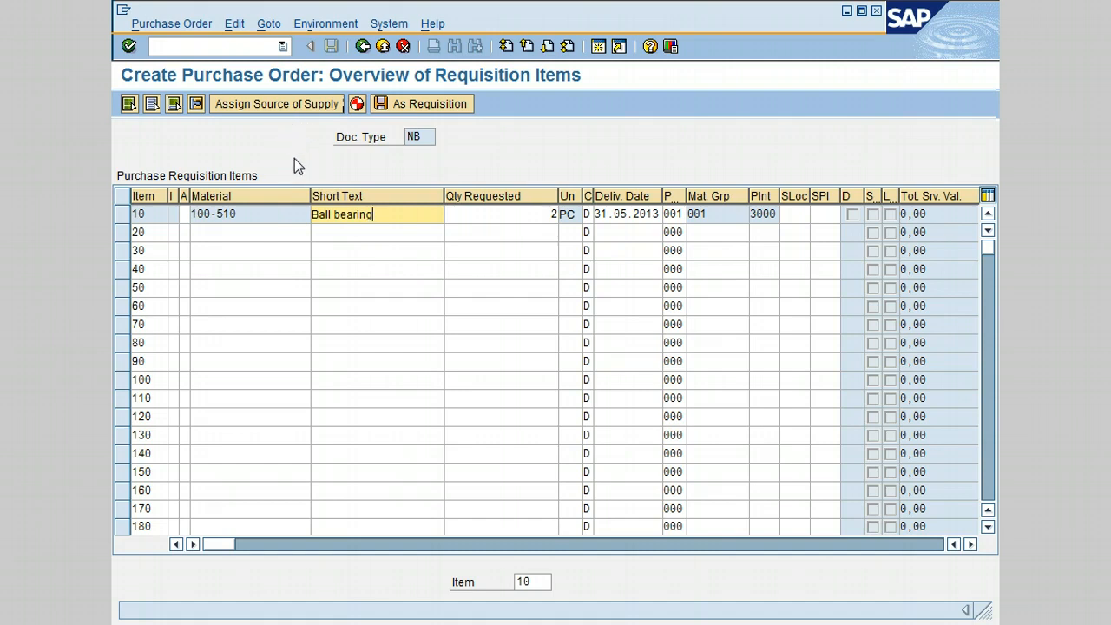
pyautogui.click(196, 103)
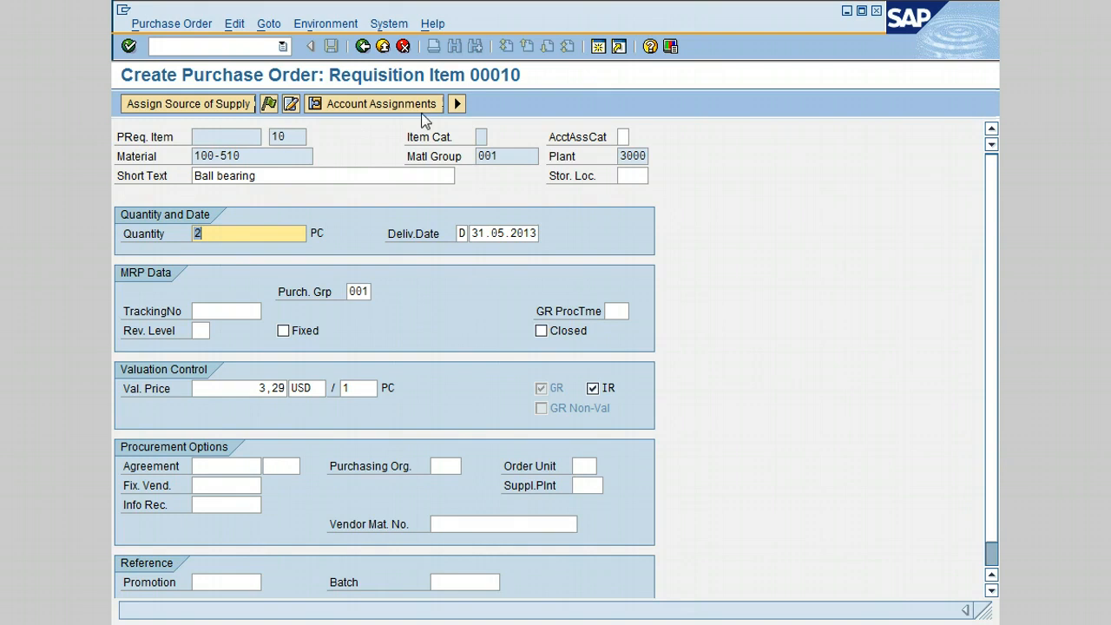
pyautogui.click(363, 46)
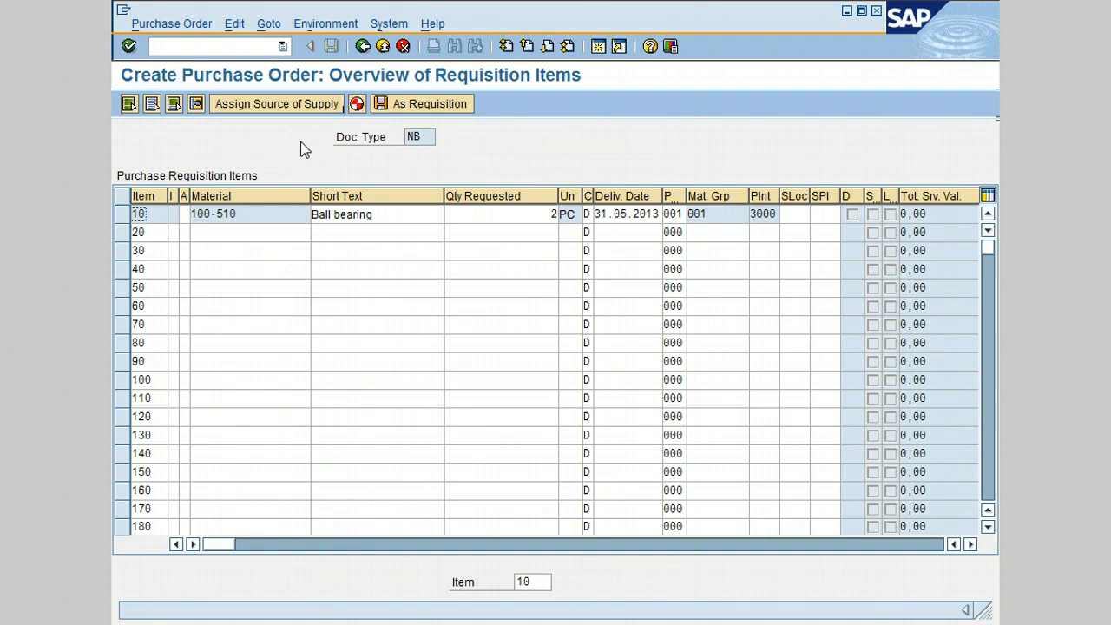
# Step: Review the vendor evaluation ranking for item 10 and assign Eramco Group as its source of supply
pyautogui.click(279, 102)
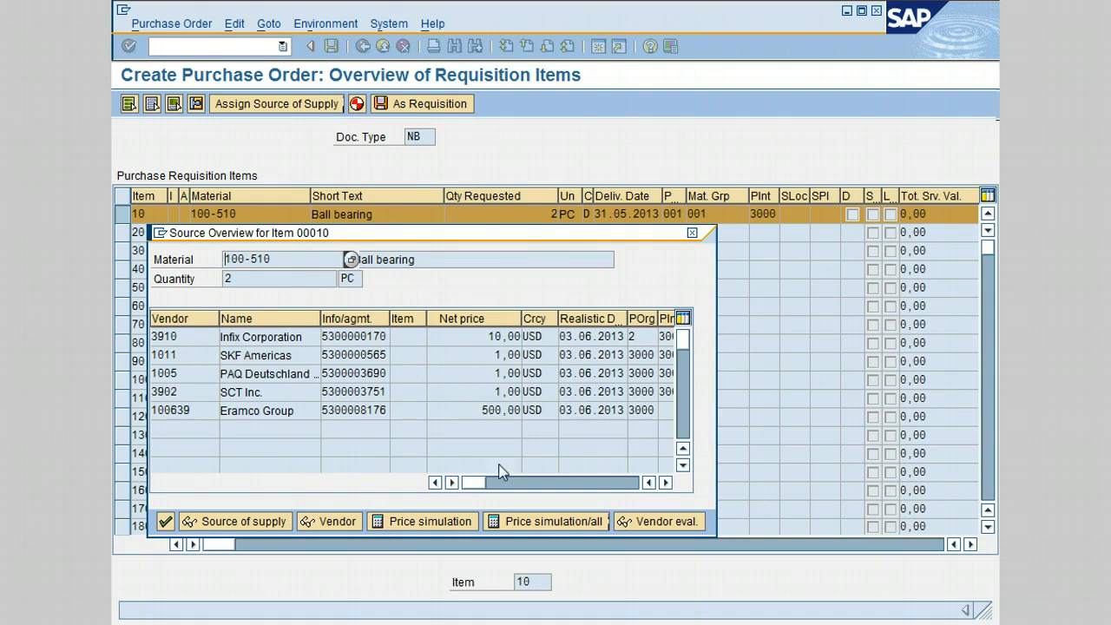
pyautogui.click(664, 524)
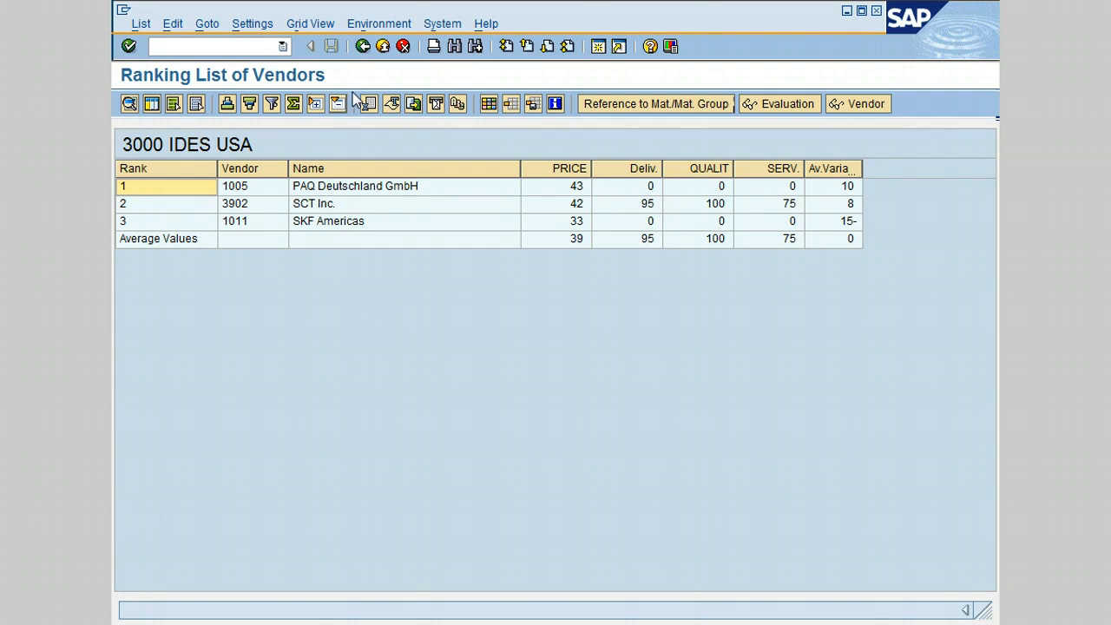
pyautogui.click(365, 48)
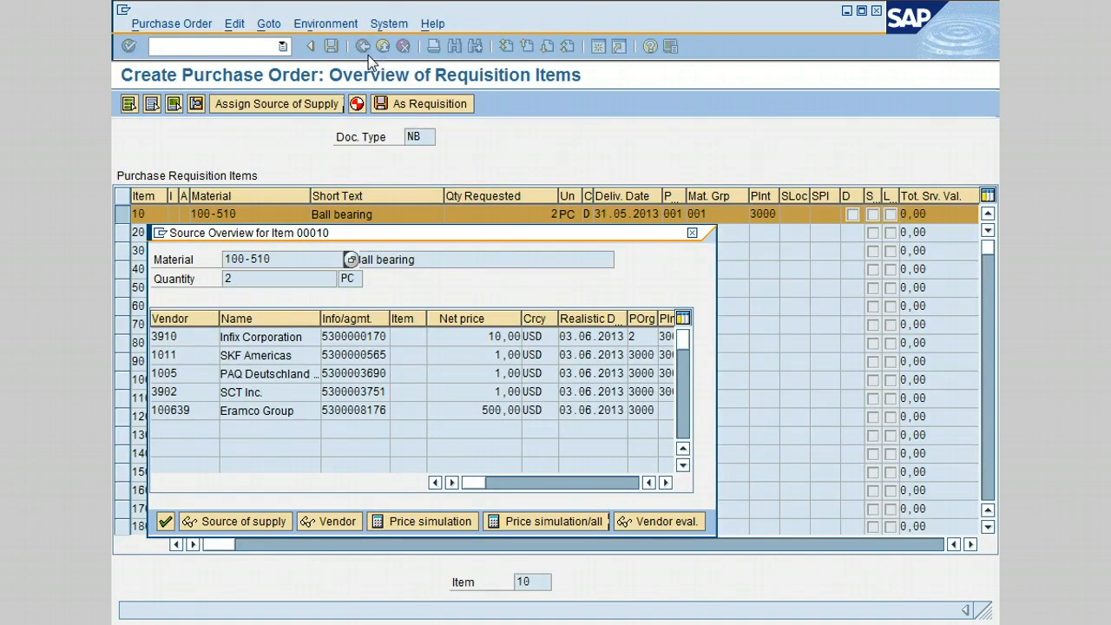
pyautogui.click(192, 410)
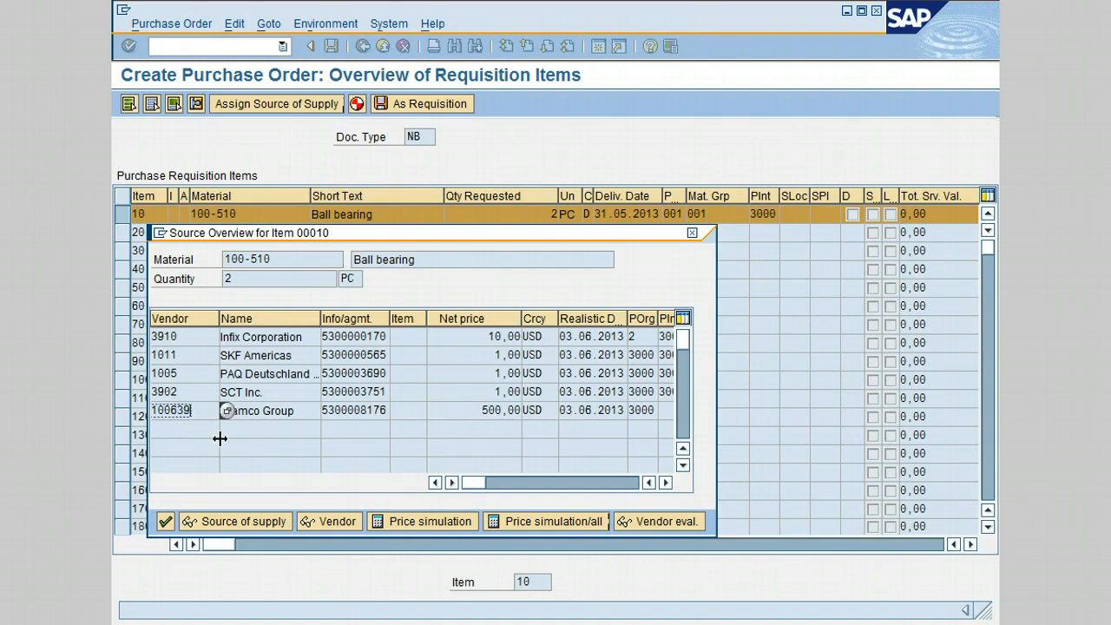
pyautogui.click(165, 522)
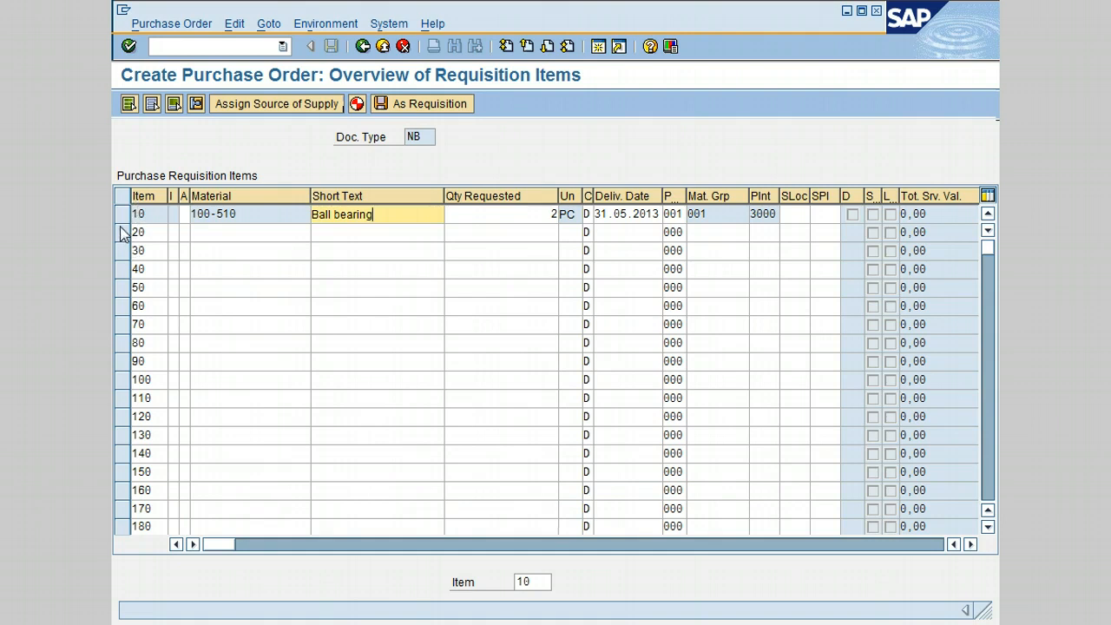
# Step: Check the fixed vendor in the procurement options of item 10's details and return to the item overview
pyautogui.click(122, 217)
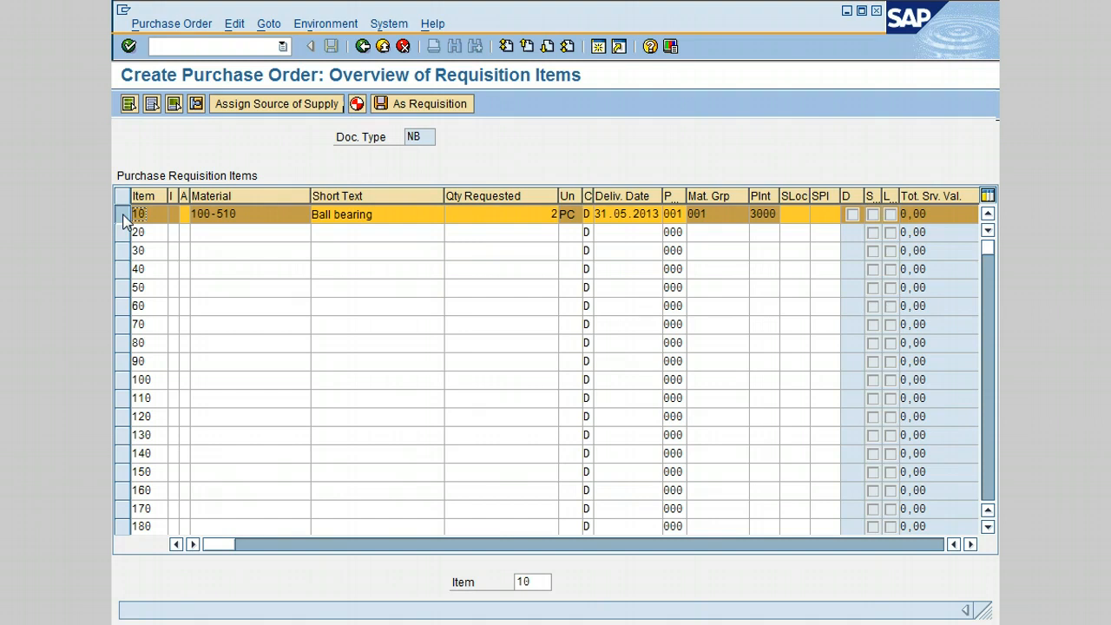
pyautogui.click(192, 107)
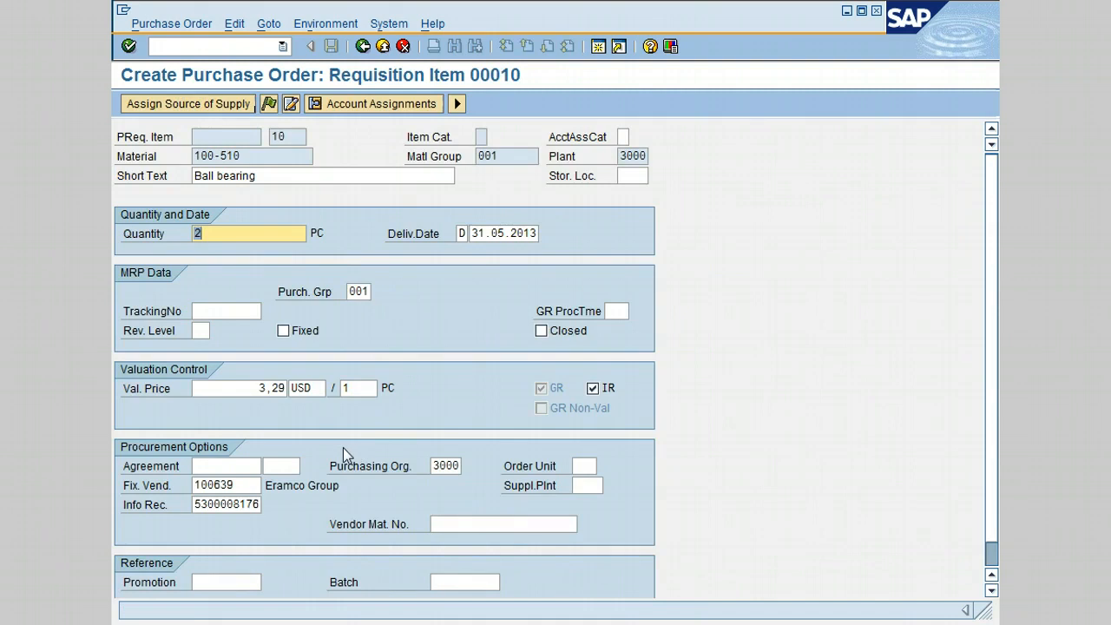
pyautogui.click(242, 485)
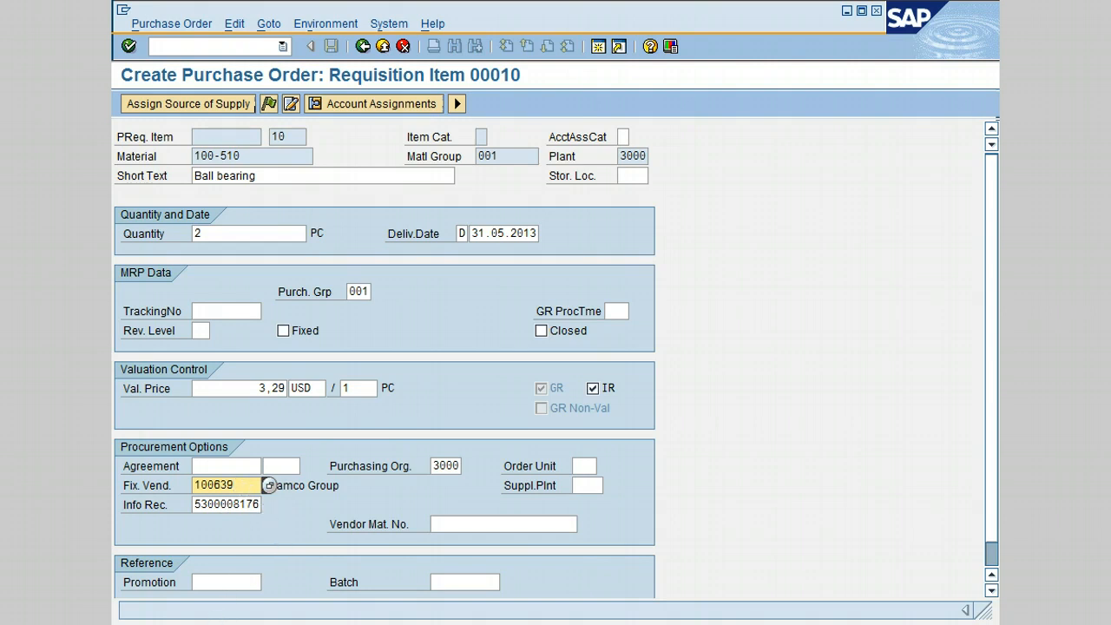
pyautogui.click(458, 103)
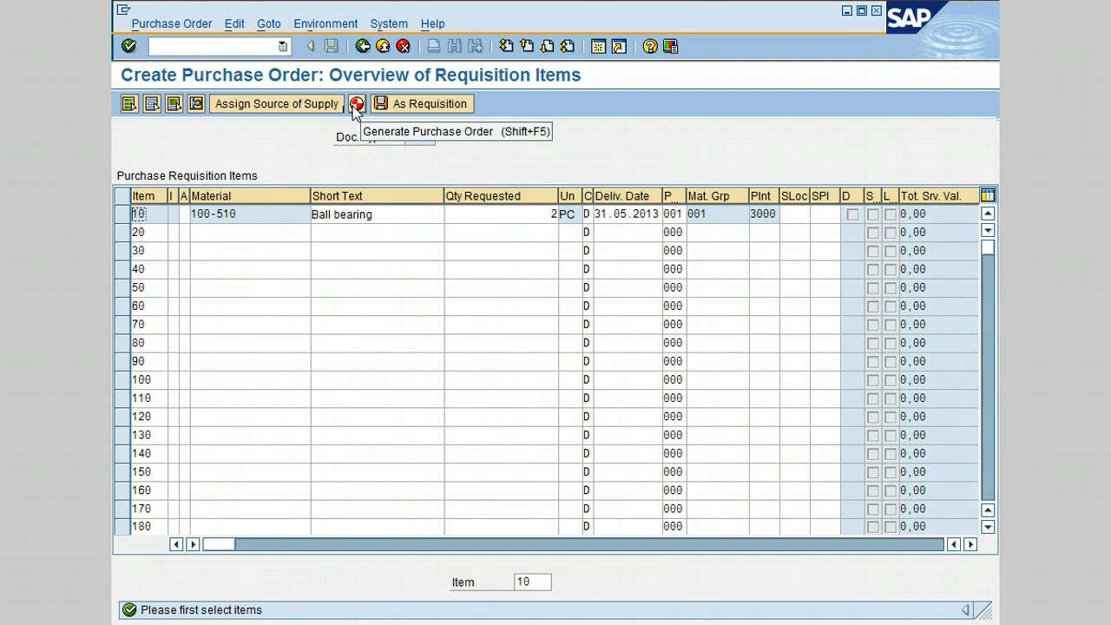
# Step: Select requisition item 10 for the ball bearing and generate a purchase order from it
pyautogui.click(356, 105)
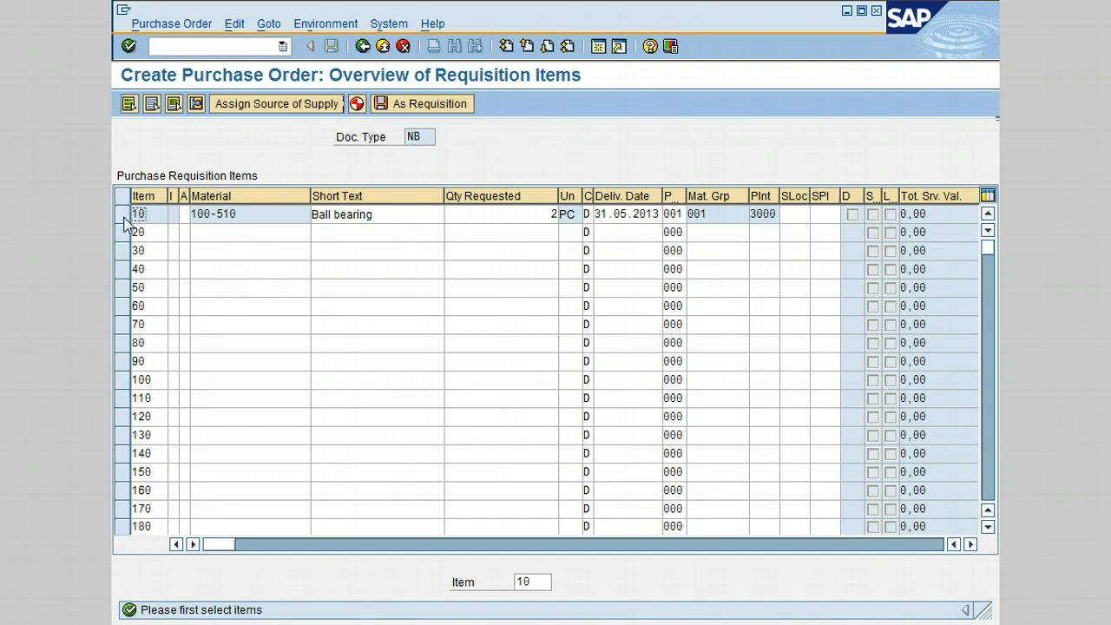
pyautogui.click(124, 217)
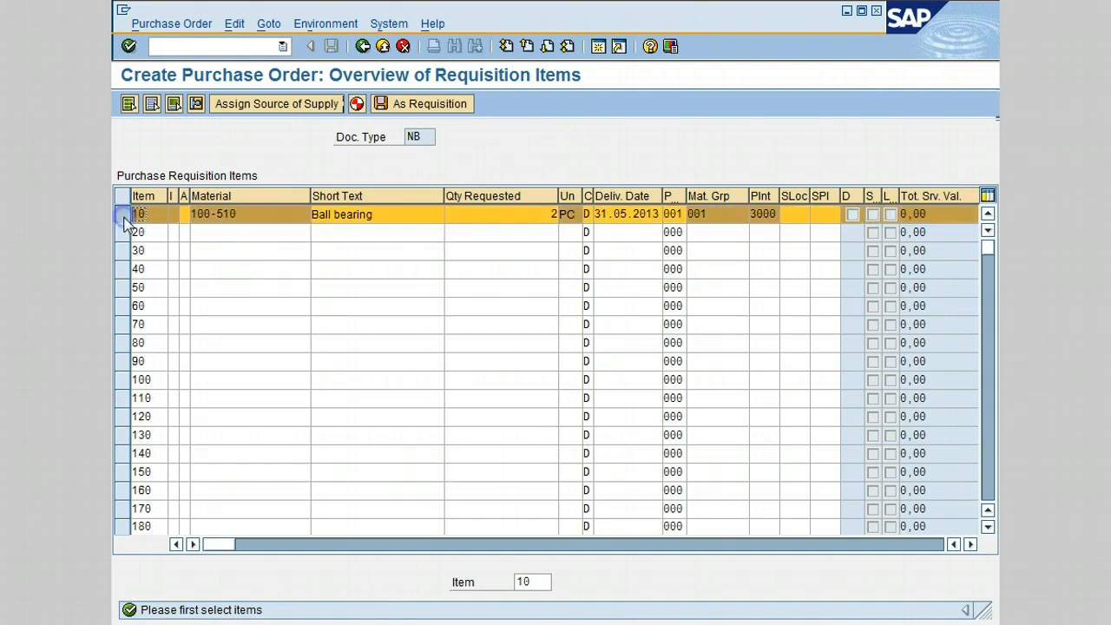
pyautogui.click(356, 104)
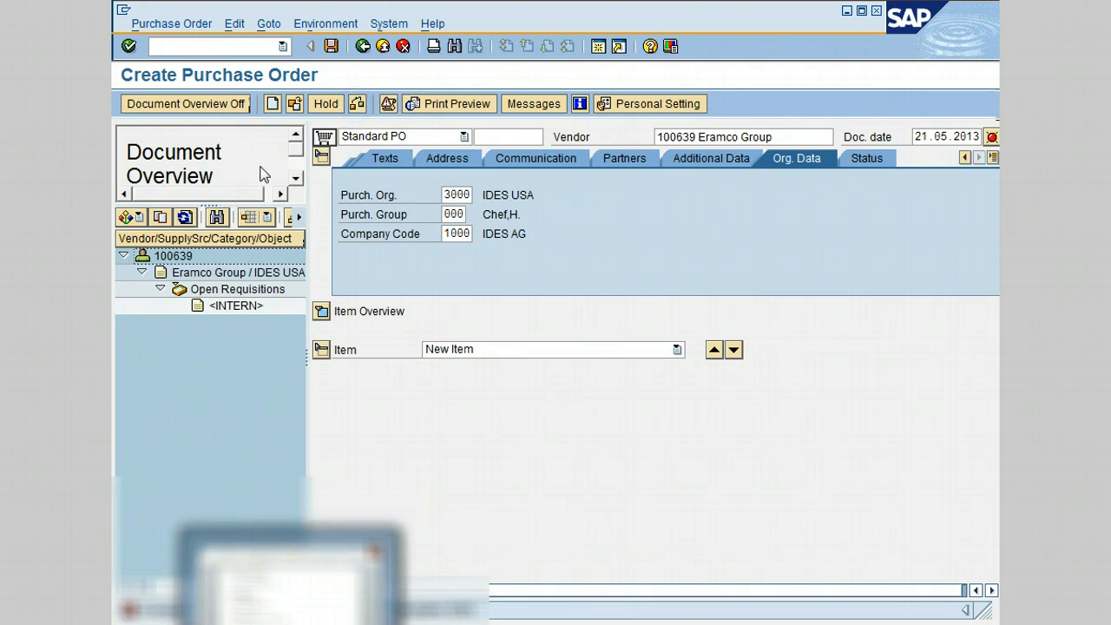
# Step: Adopt the open <INTERN> requisition into the purchase order, hide the document overview and check the order for errors
pyautogui.click(233, 308)
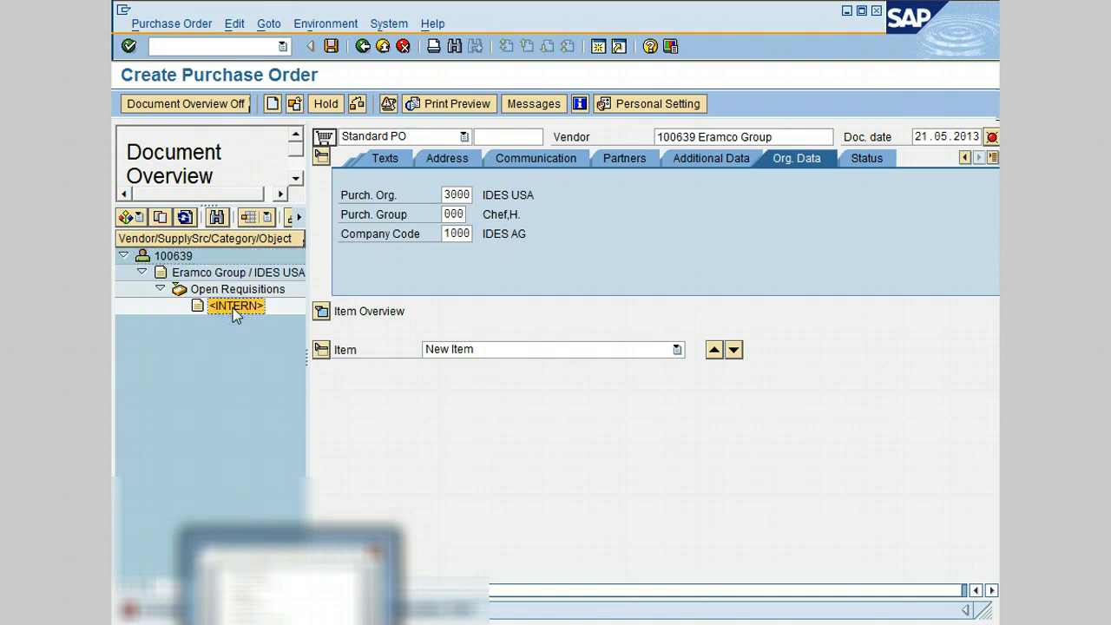
pyautogui.click(160, 218)
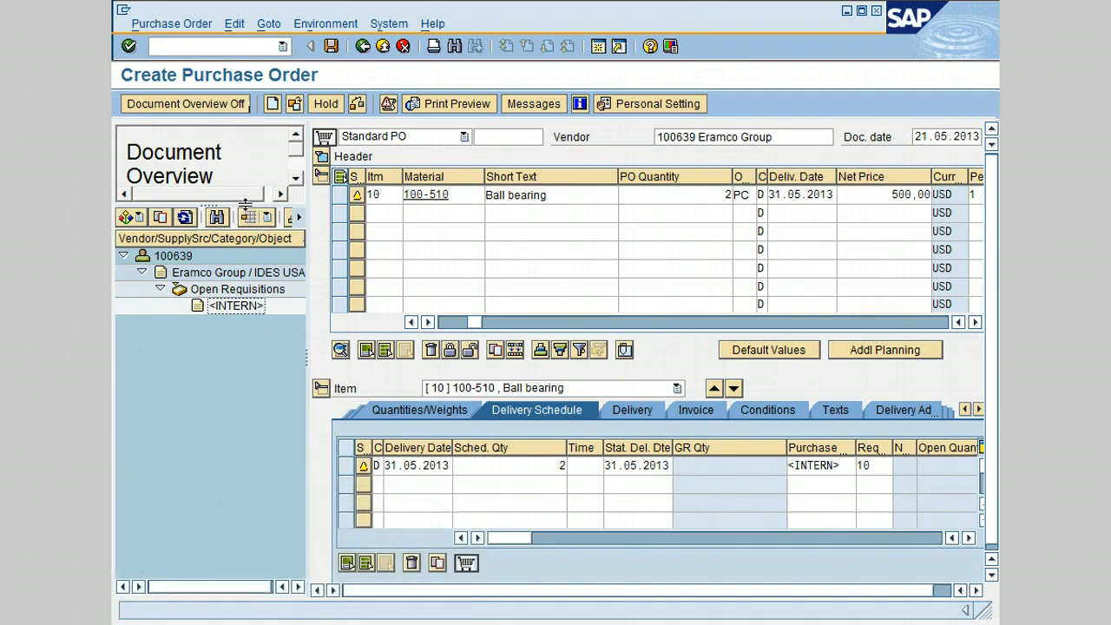
pyautogui.click(199, 104)
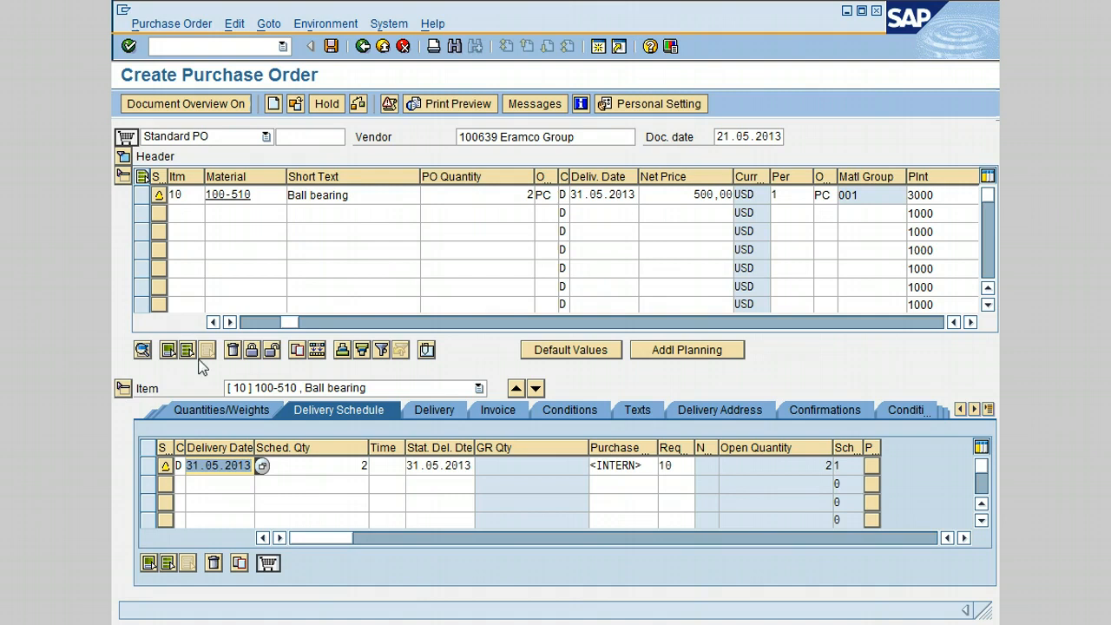
pyautogui.click(359, 105)
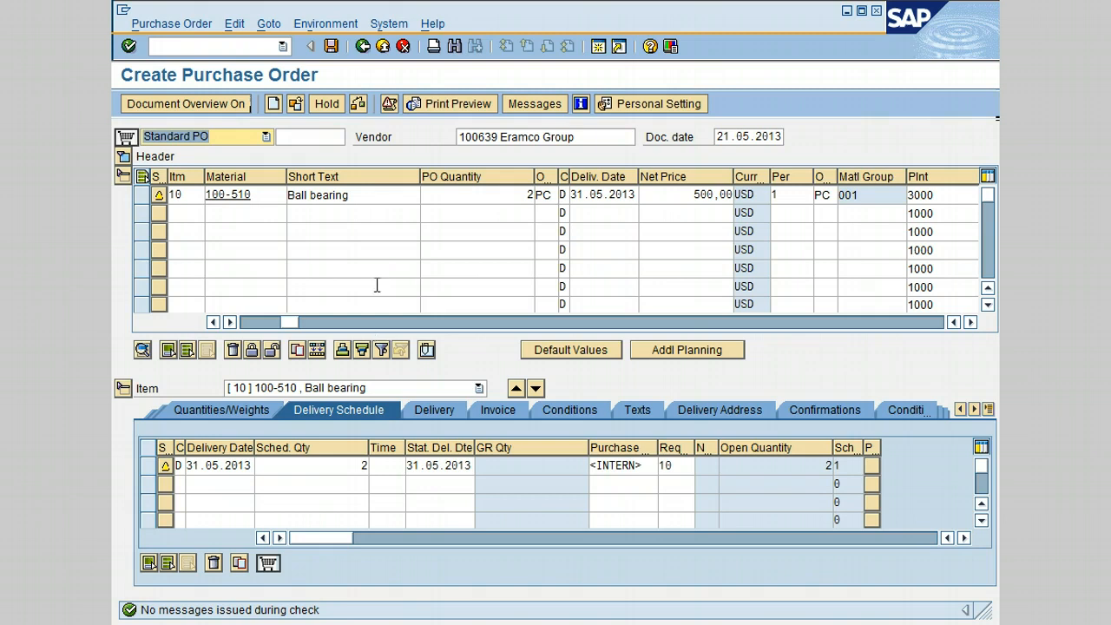
# Step: Expand the purchase order header and enter "These items are required urgently" as the header text
pyautogui.click(120, 156)
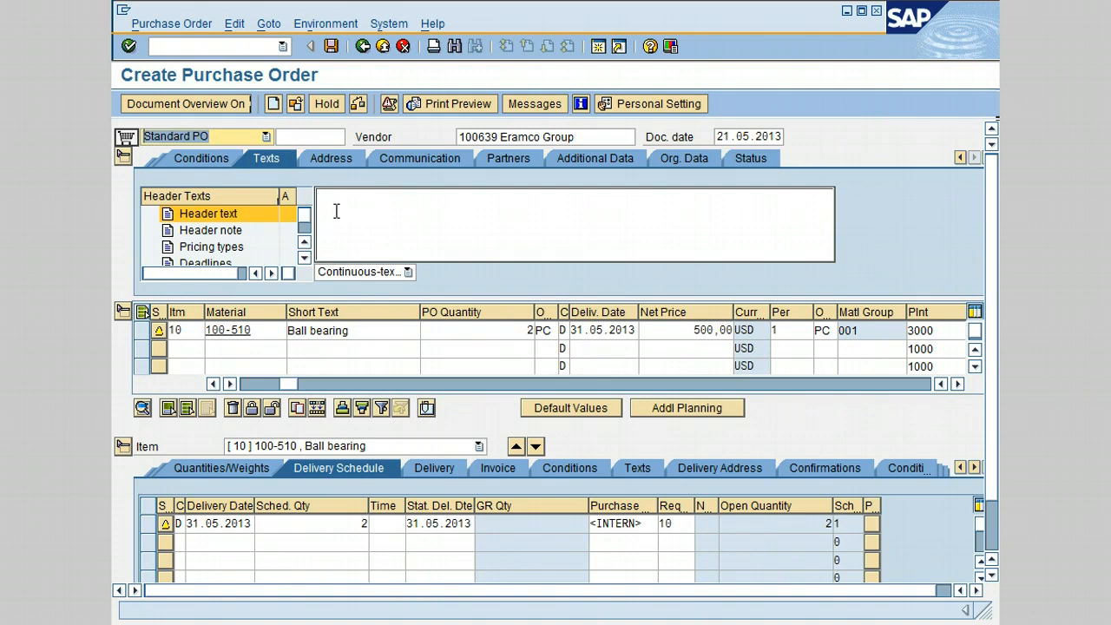
pyautogui.click(367, 208)
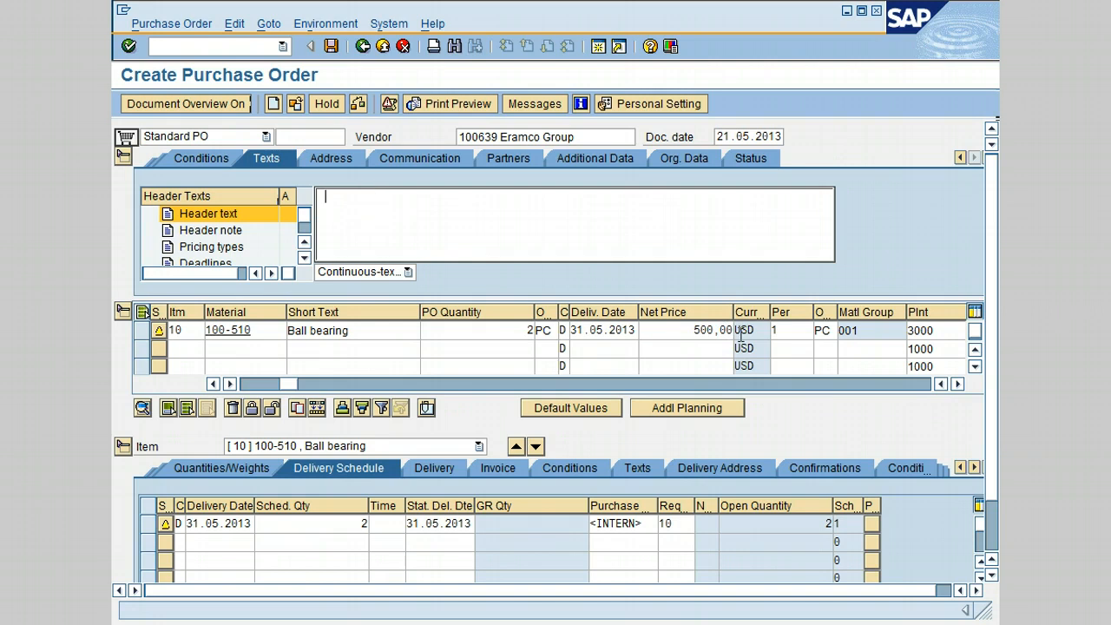
pyautogui.write('These ar')
pyautogui.press('BackSpace')
pyautogui.press('BackSpace')
pyautogui.write('items are required urgently')
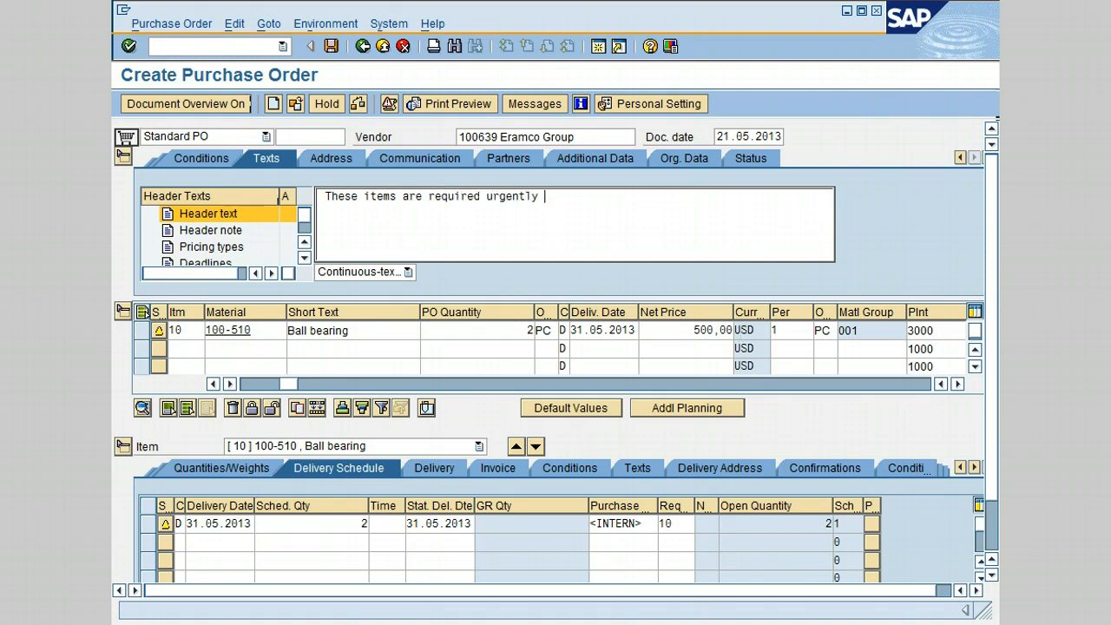
# Step: Look through the header note, pricing types and terms of delivery among the header texts
pyautogui.click(222, 231)
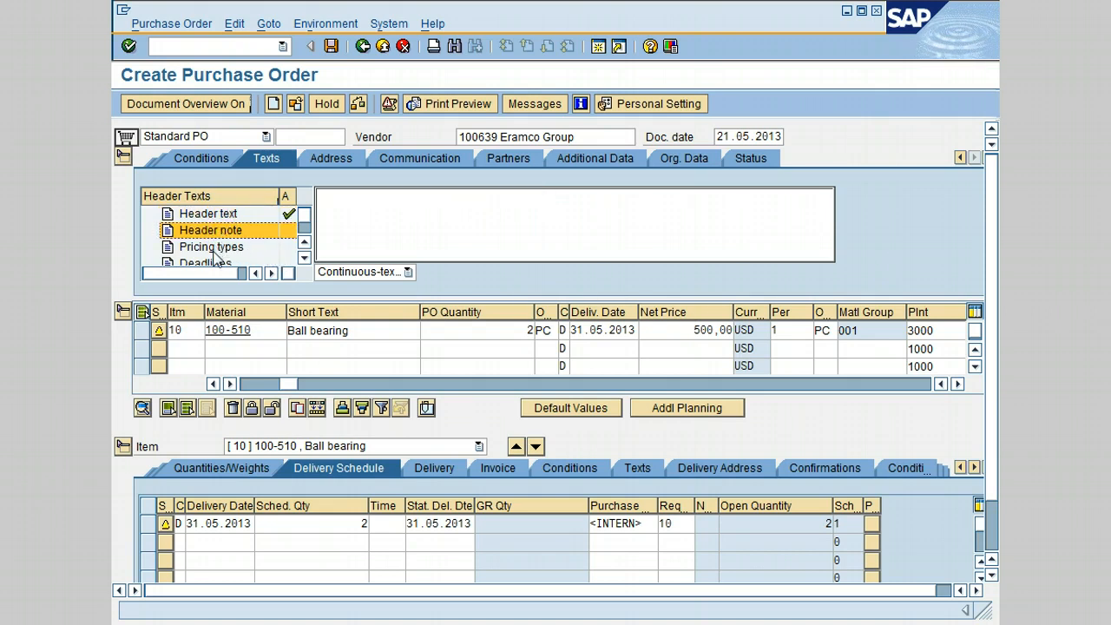
pyautogui.click(215, 247)
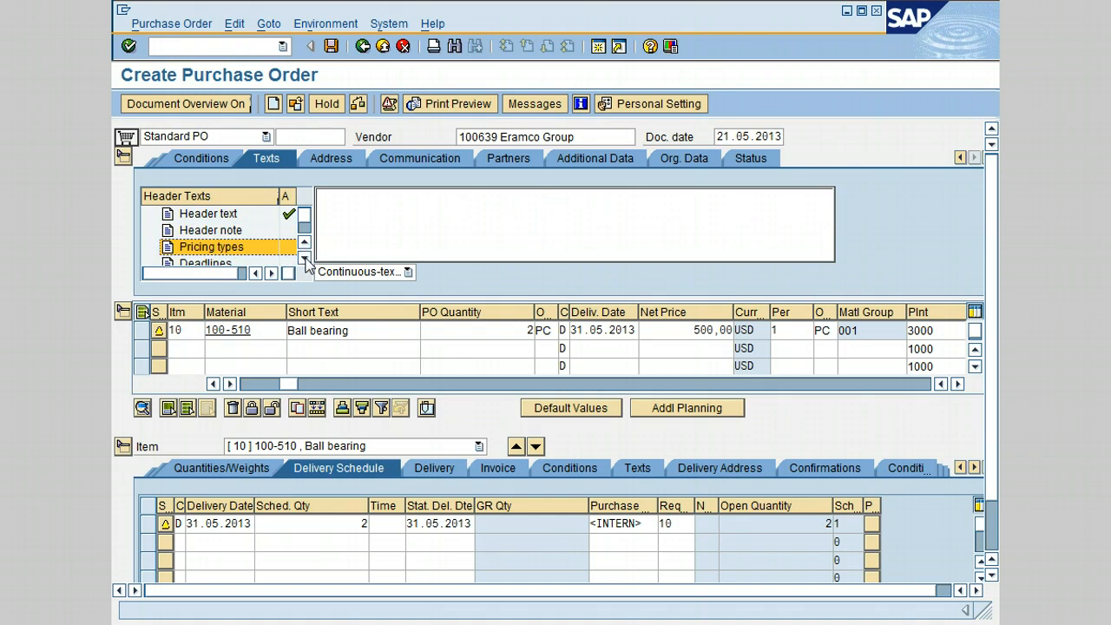
pyautogui.click(305, 258)
pyautogui.click(305, 258)
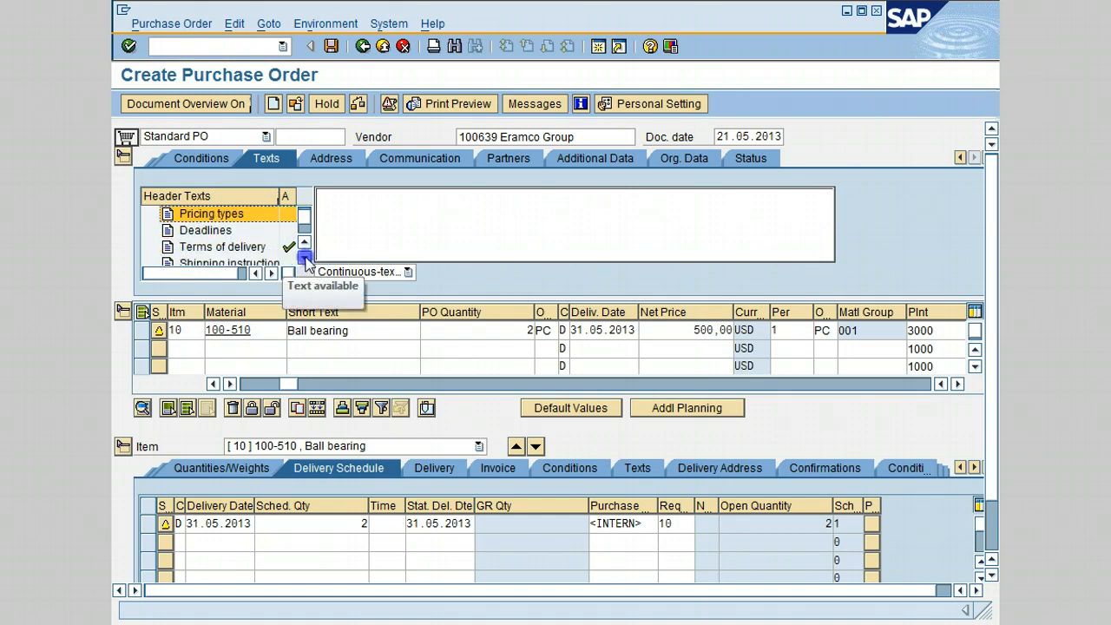
pyautogui.click(252, 247)
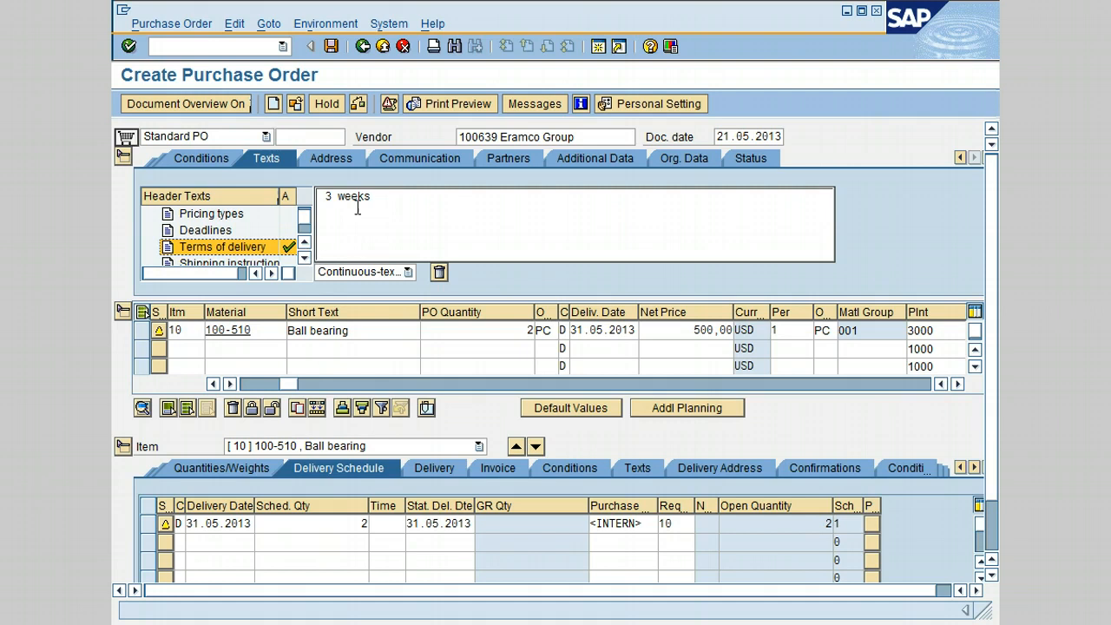
# Step: Enter "This shipment should be properly packed" as the shipping instructions in the header texts
pyautogui.click(304, 258)
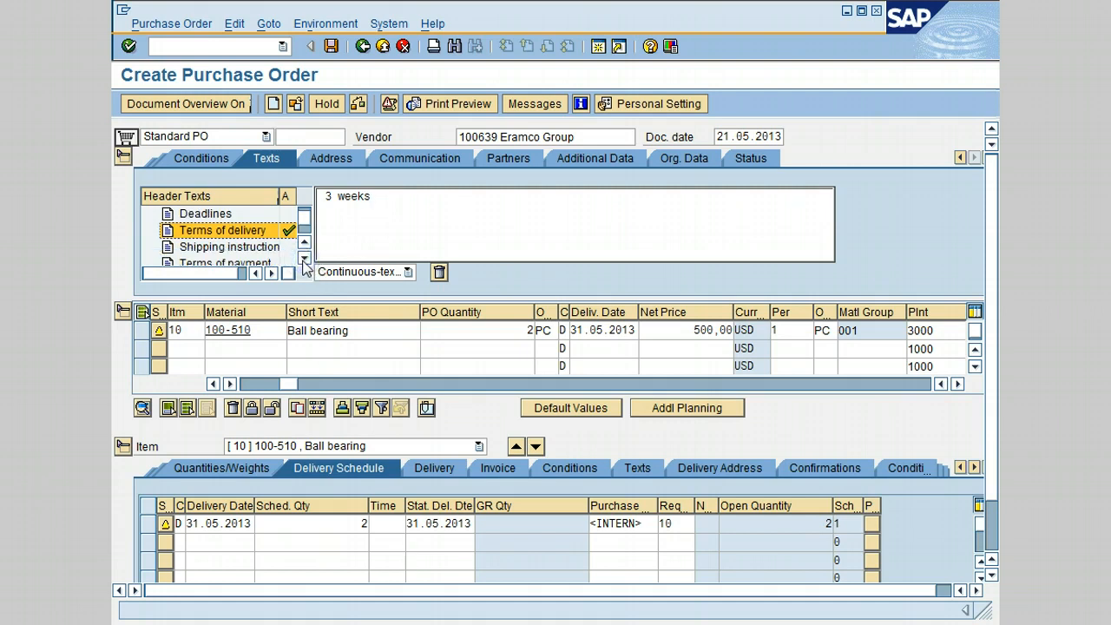
pyautogui.click(236, 248)
pyautogui.click(358, 200)
pyautogui.write('This shipment should be ')
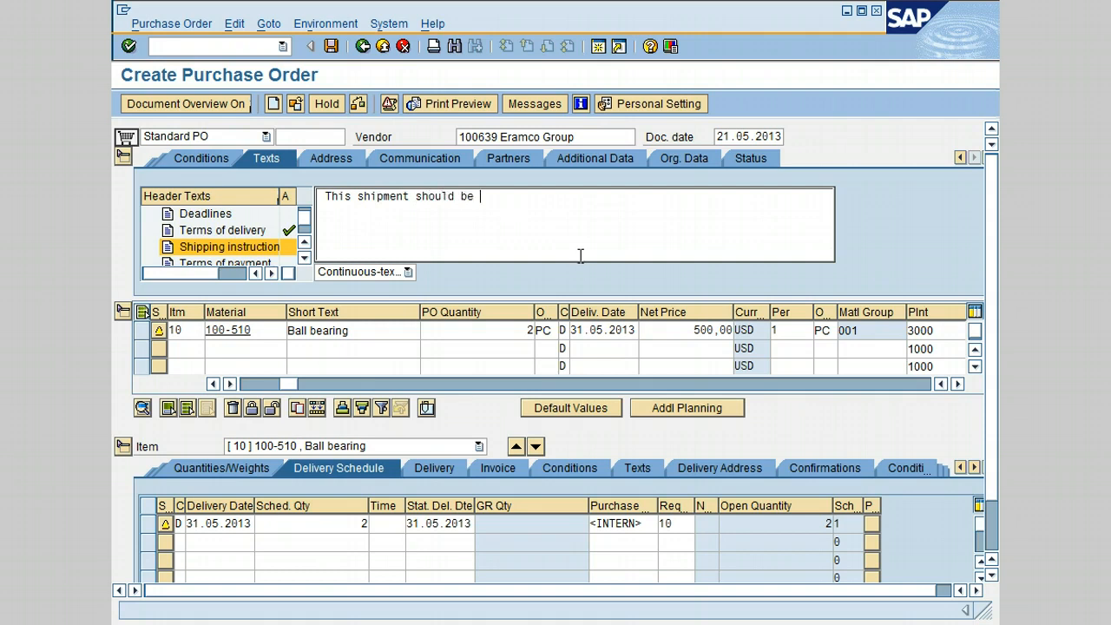
pyautogui.write('properly packed')
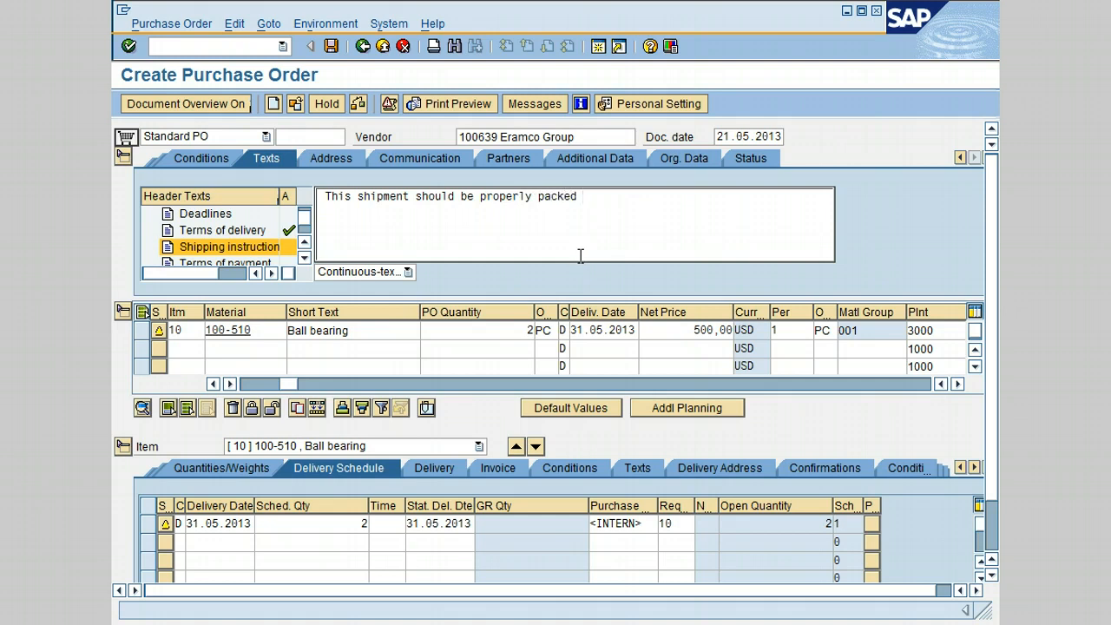
# Step: Enter "30 days Net" as the terms of payment in the header texts
pyautogui.click(305, 258)
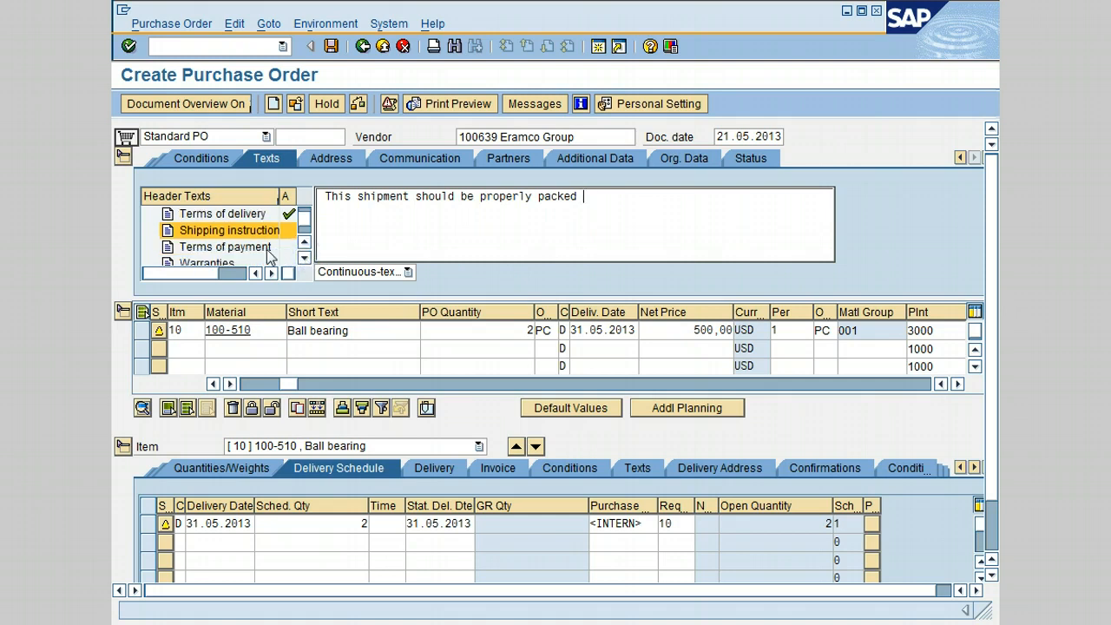
pyautogui.click(265, 247)
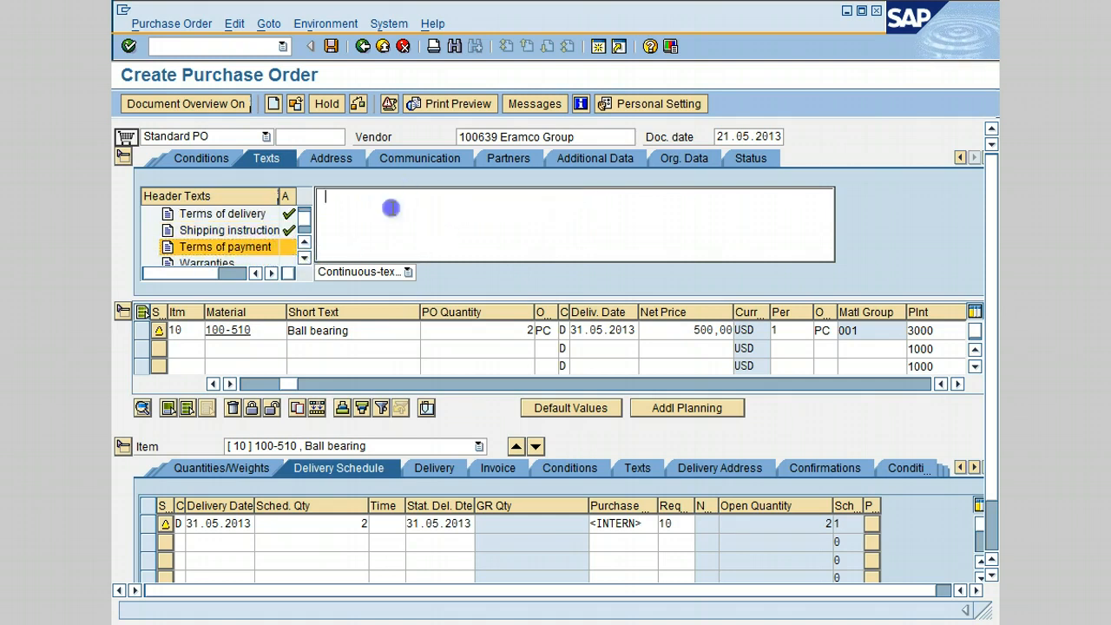
pyautogui.write('30 days Net')
# Step: Enter "1 year warranty" as the warranties text in the header and collapse the header
pyautogui.click(305, 257)
pyautogui.click(219, 248)
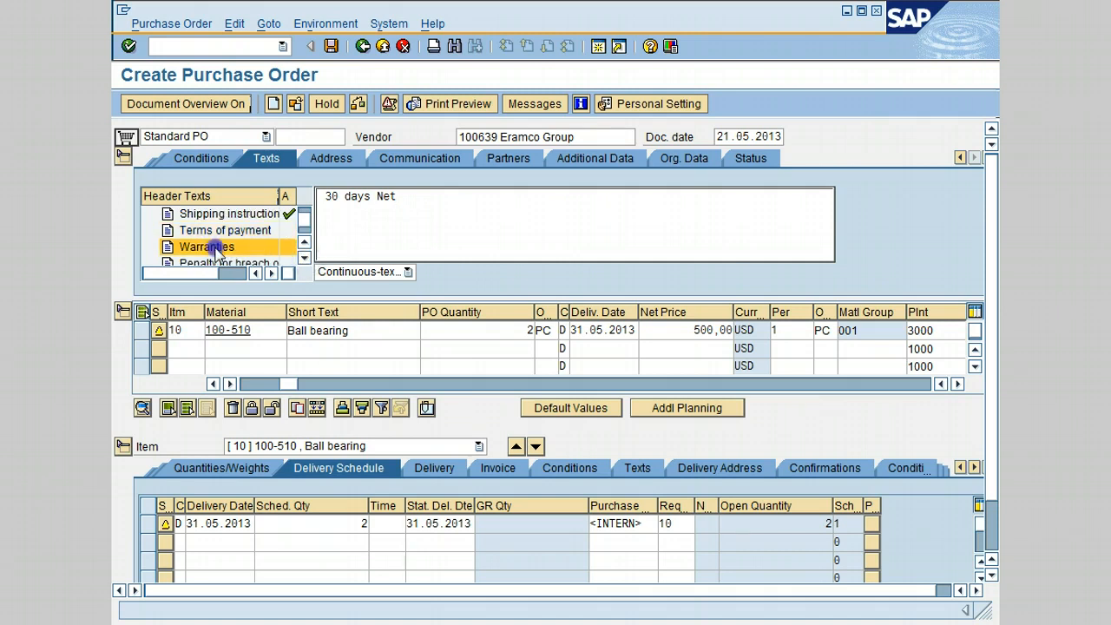
pyautogui.click(359, 205)
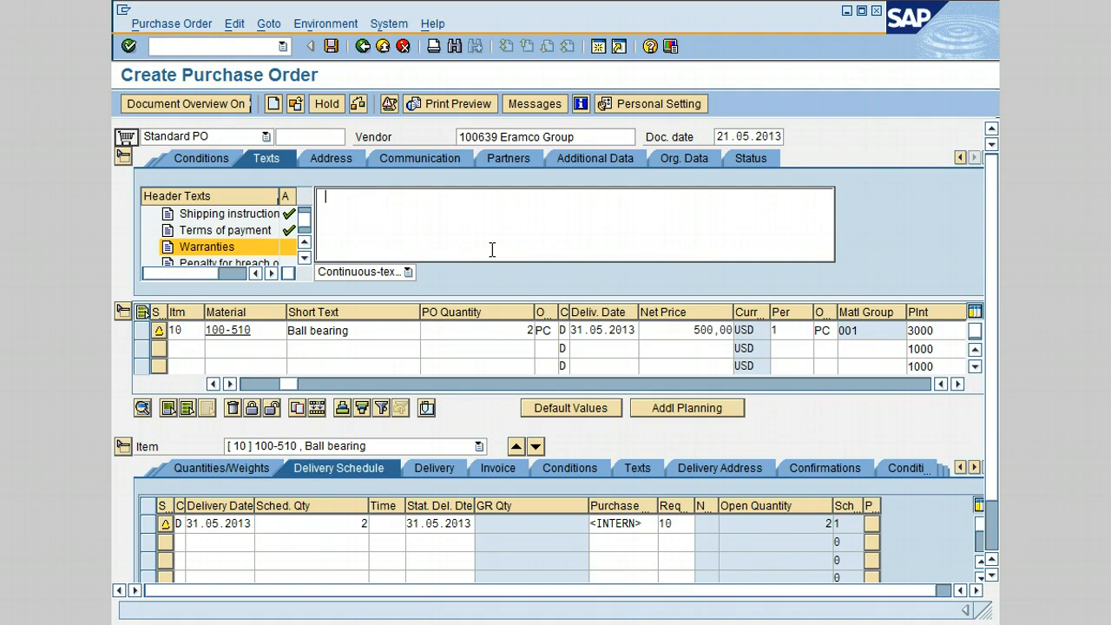
pyautogui.write('2')
pyautogui.press('BackSpace')
pyautogui.write('1 year warranty')
pyautogui.click(122, 159)
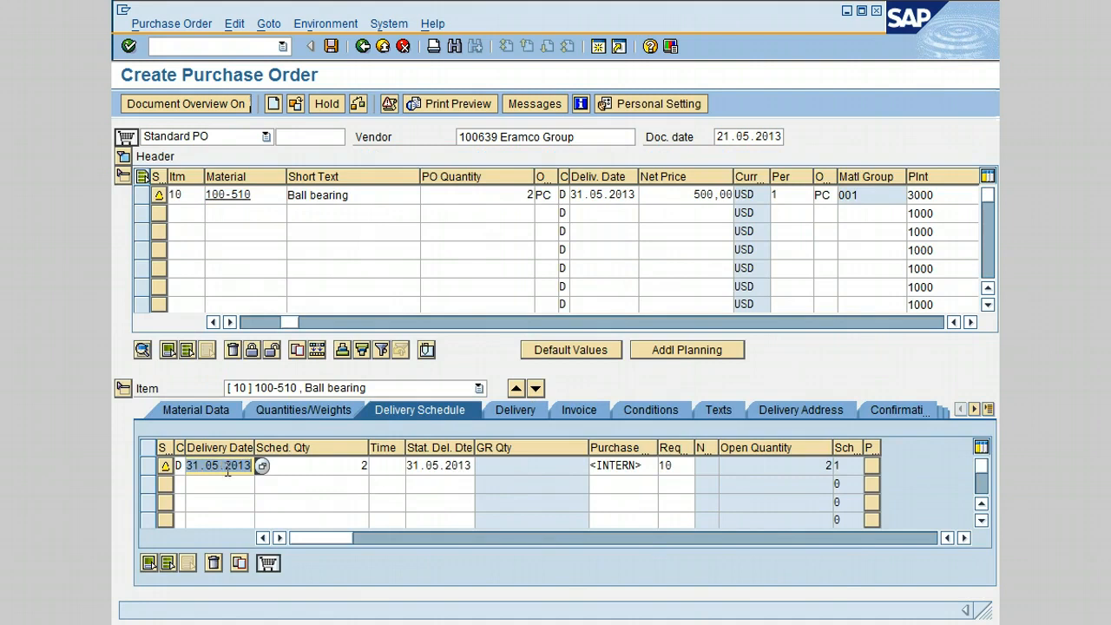
# Step: Review the info record PO text of item 10 and the order's header texts
pyautogui.click(718, 411)
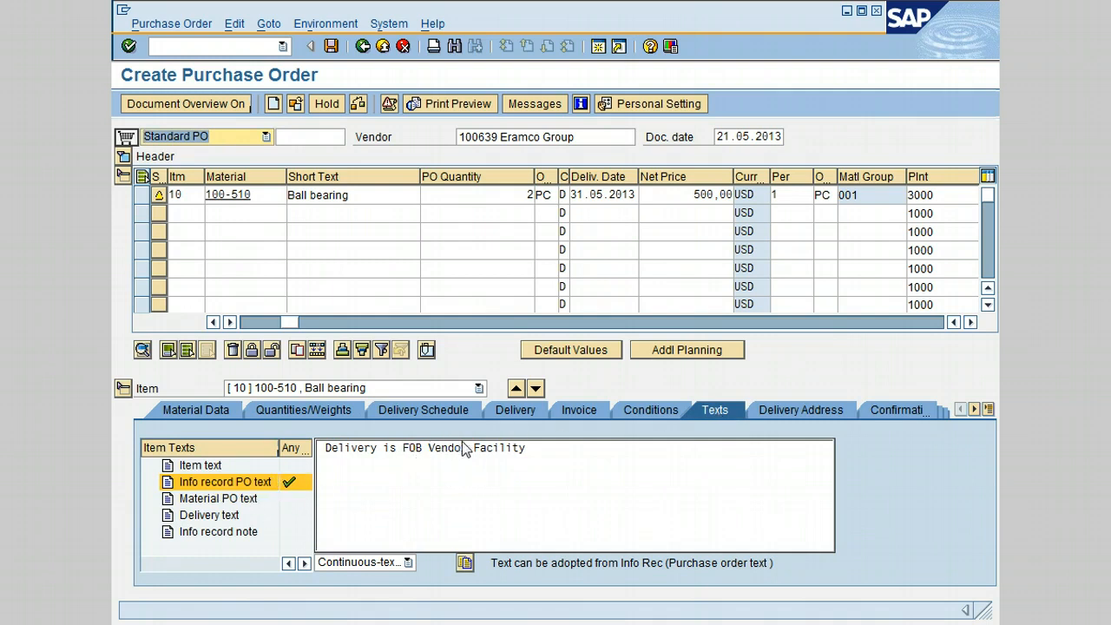
pyautogui.click(406, 450)
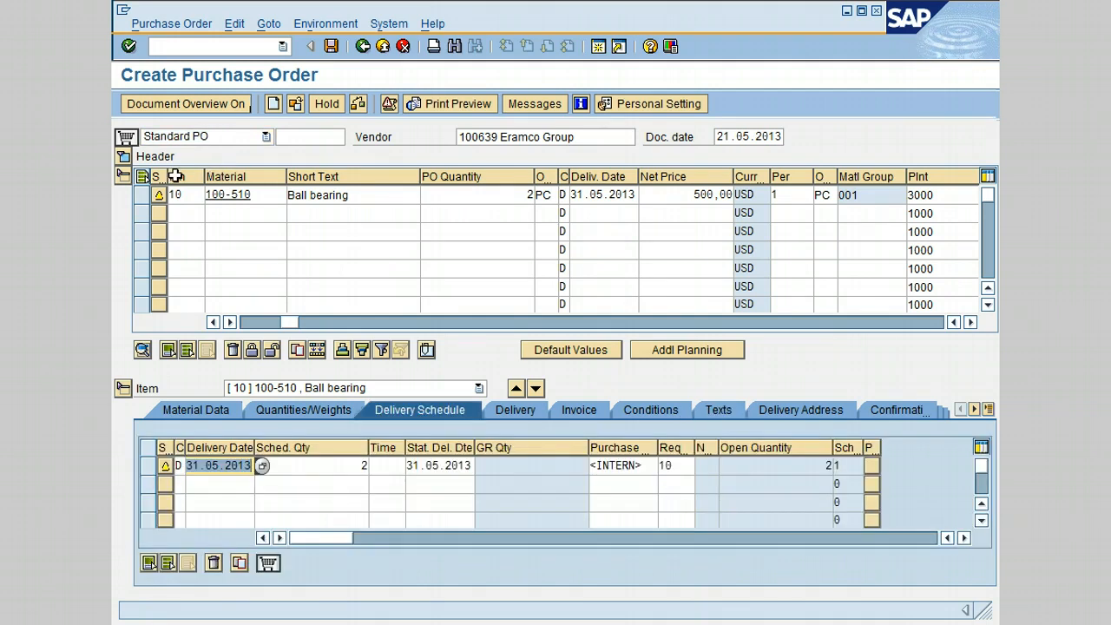
pyautogui.click(123, 157)
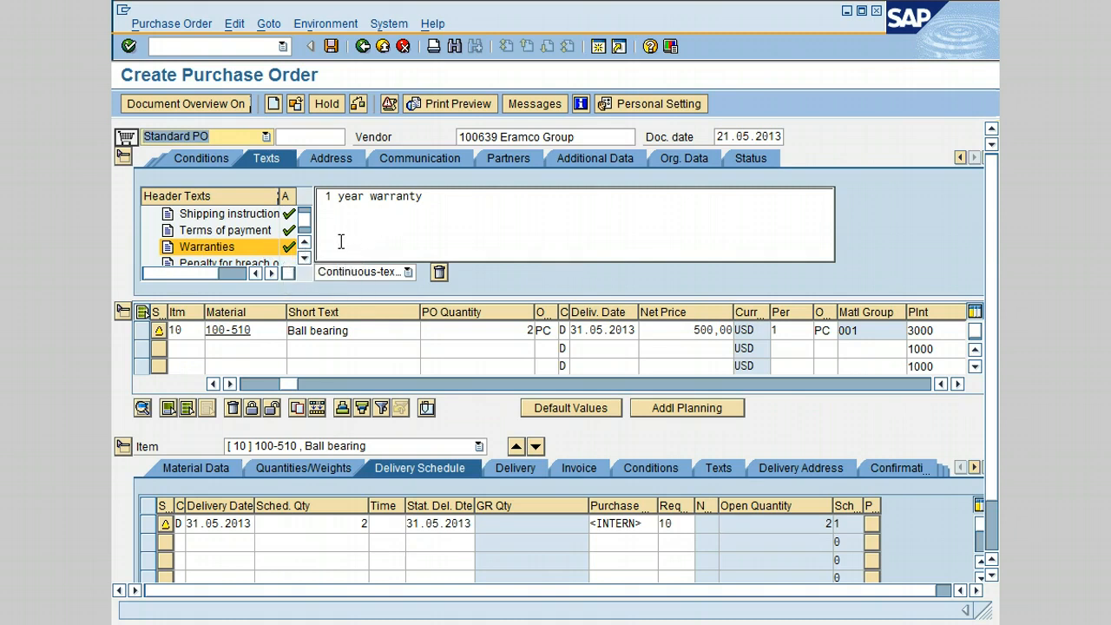
pyautogui.click(123, 156)
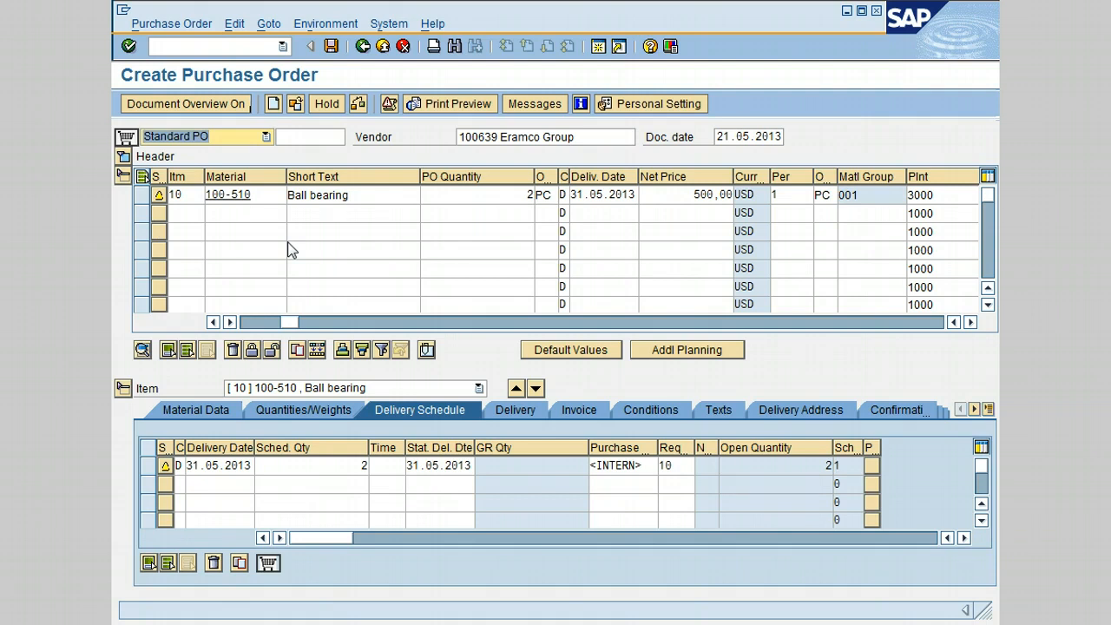
# Step: Enter "Delivery should be FOB Vendor Facility" as item 10's delivery text and return to its delivery schedule
pyautogui.click(715, 412)
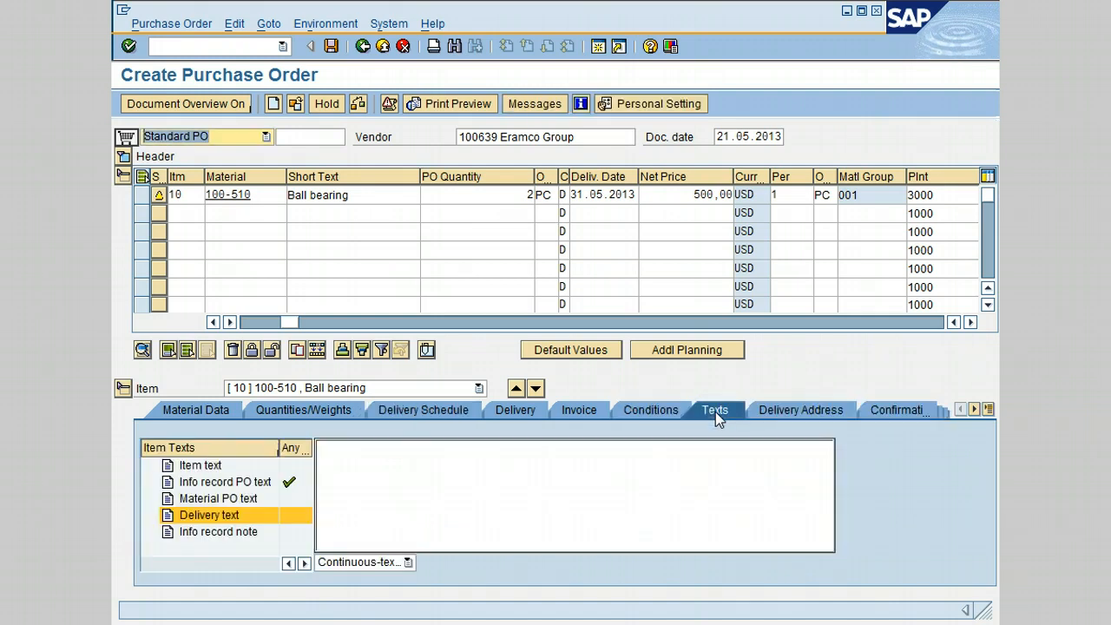
pyautogui.click(358, 452)
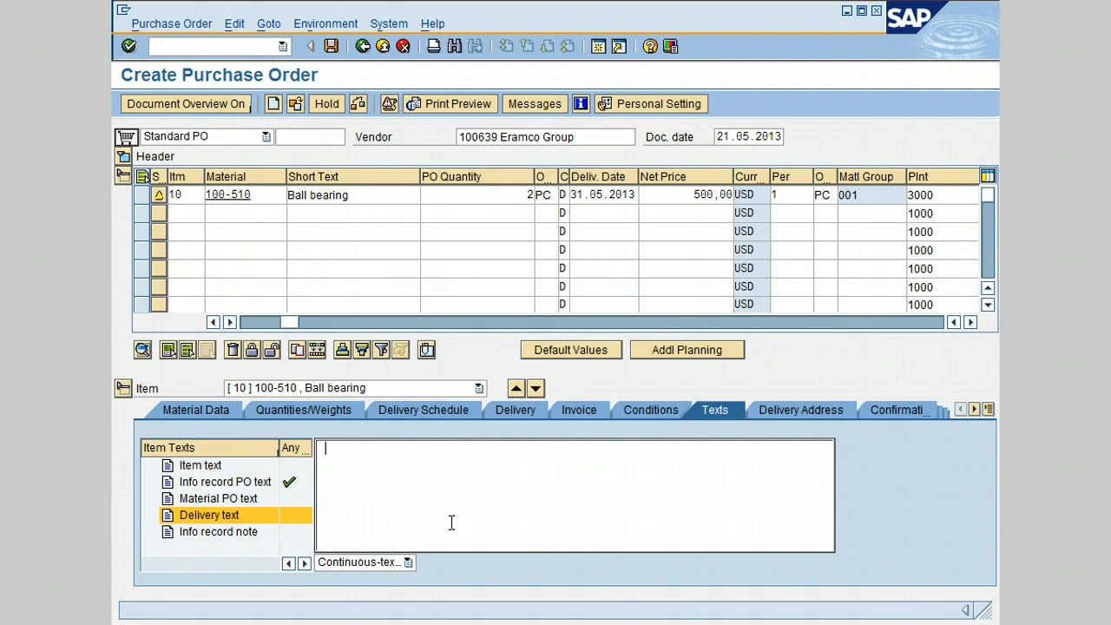
pyautogui.write('Delivery s')
pyautogui.write('hould be F')
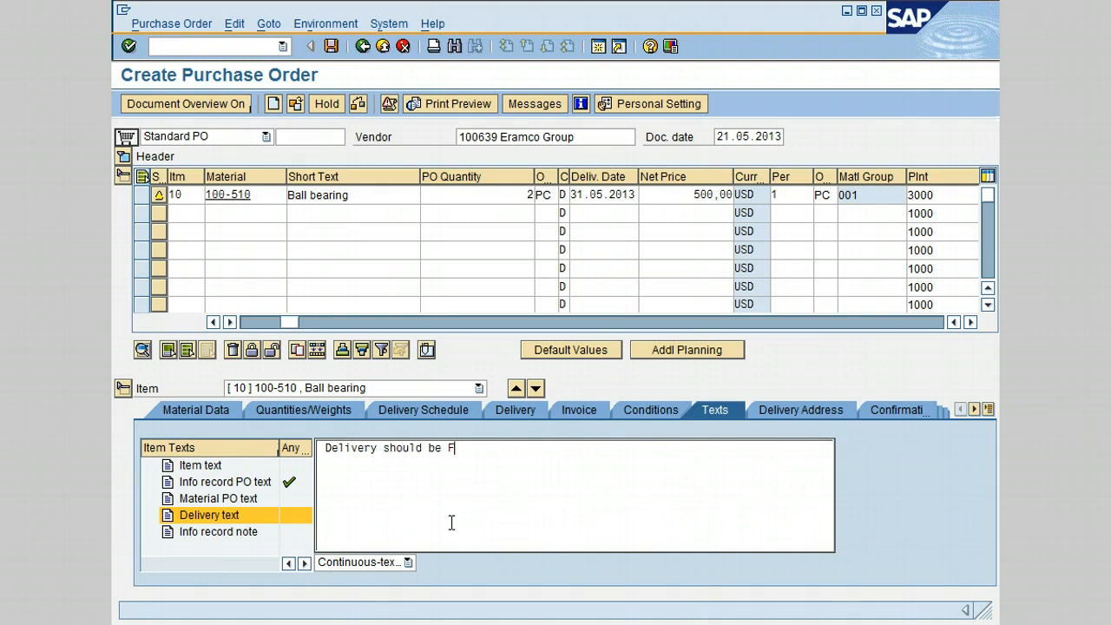
pyautogui.write('OB Vendor Facility')
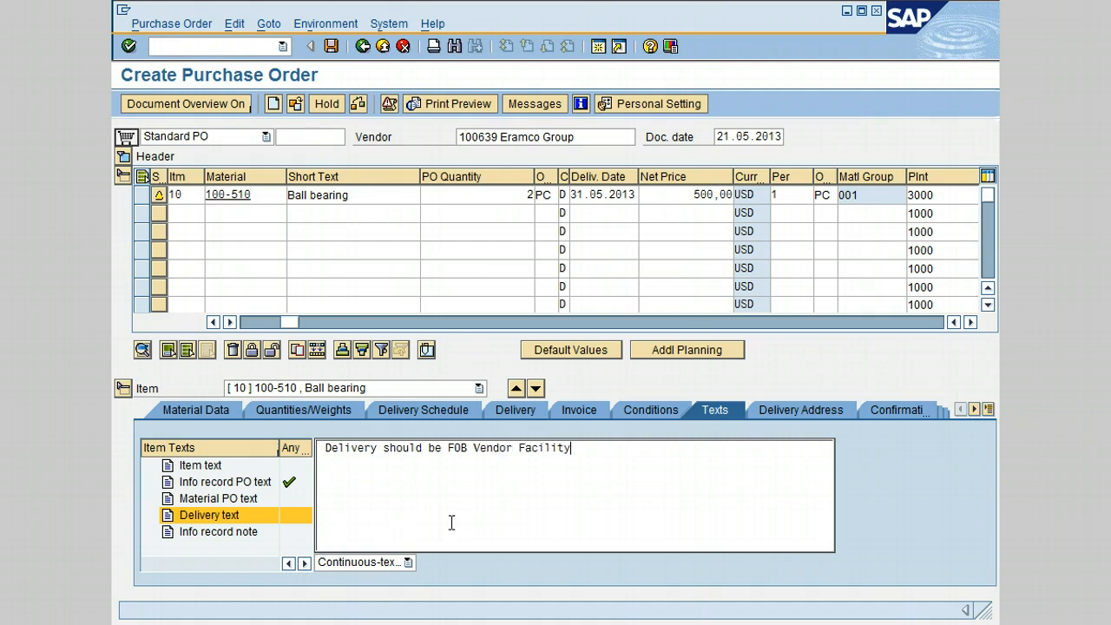
pyautogui.click(430, 415)
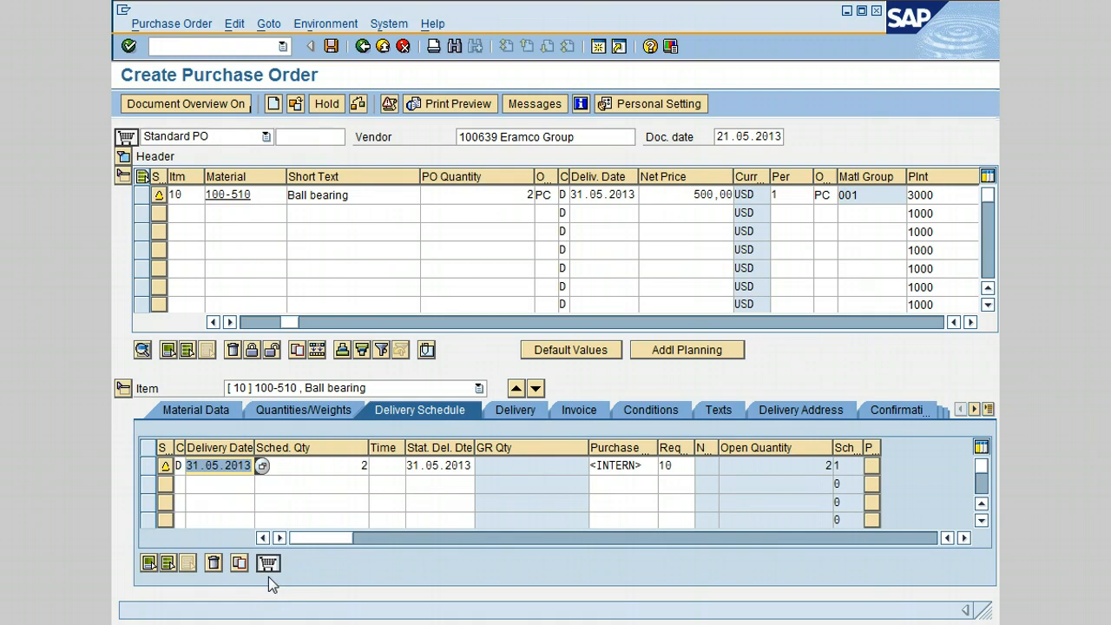
# Step: Preview the purchase order printout, examining its delivery data, item line and texts, and return to the order
pyautogui.click(442, 106)
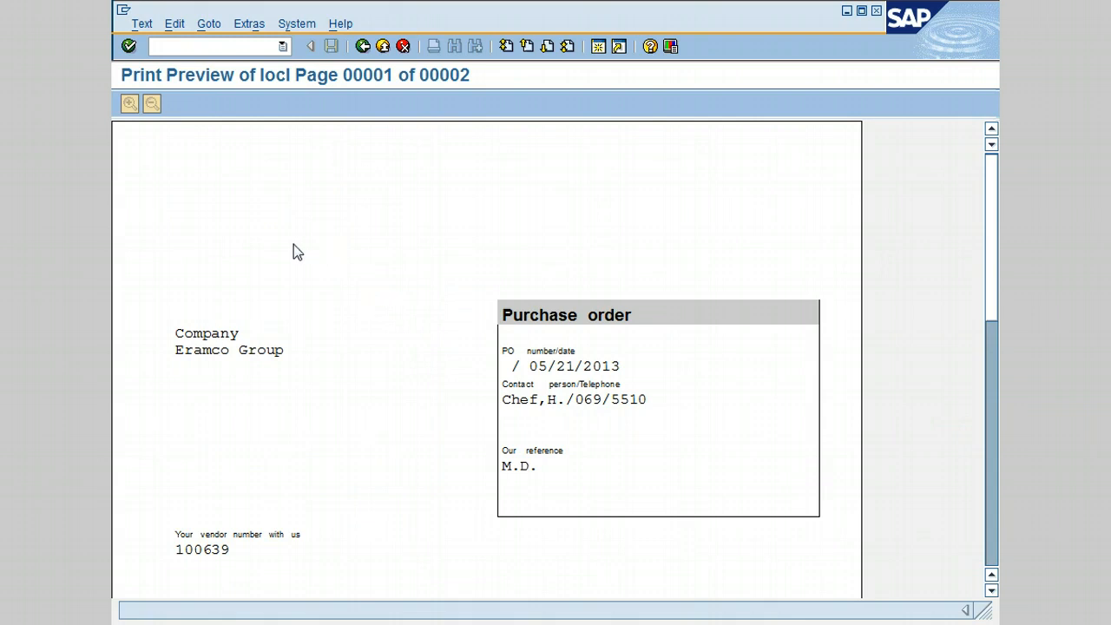
pyautogui.moveTo(997, 262); pyautogui.dragTo(997, 345)
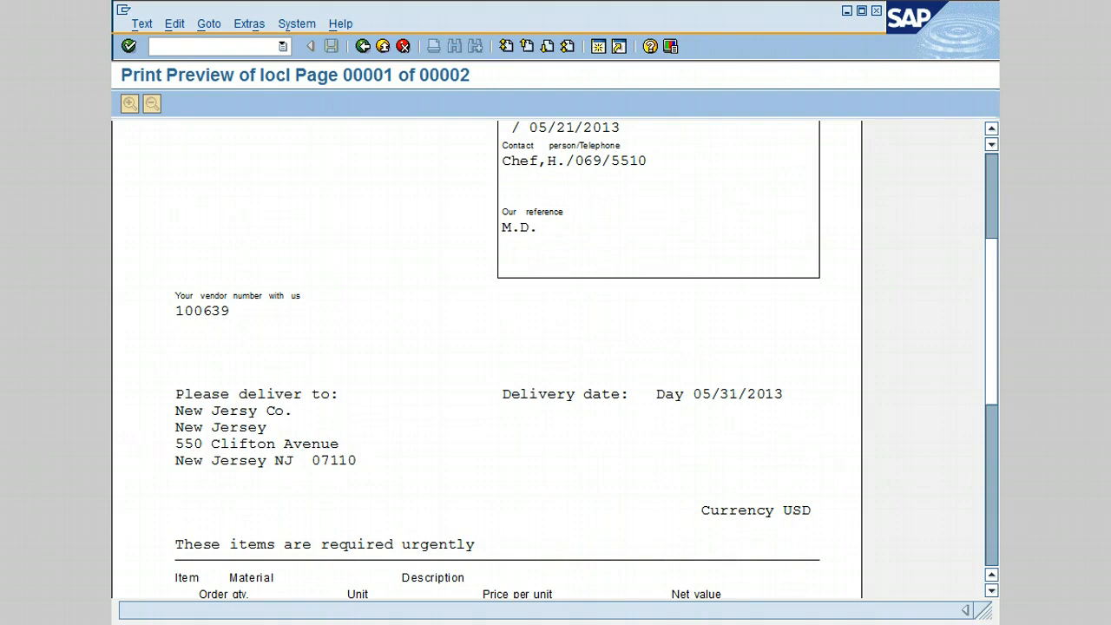
pyautogui.moveTo(999, 385); pyautogui.dragTo(998, 461)
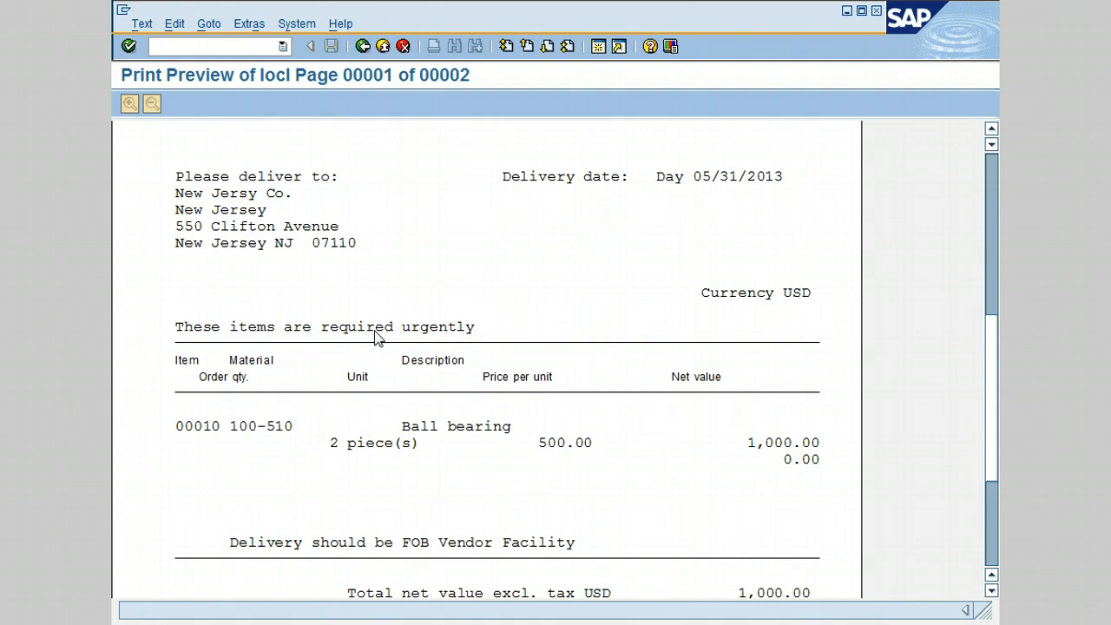
pyautogui.moveTo(998, 364); pyautogui.dragTo(995, 397)
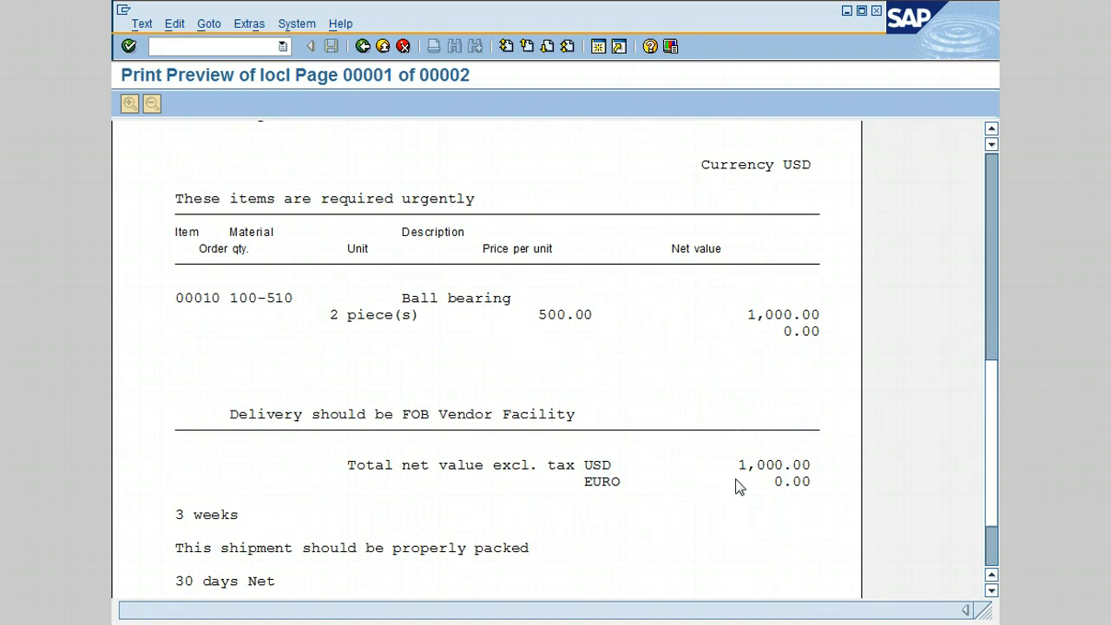
pyautogui.moveTo(993, 509); pyautogui.dragTo(993, 533)
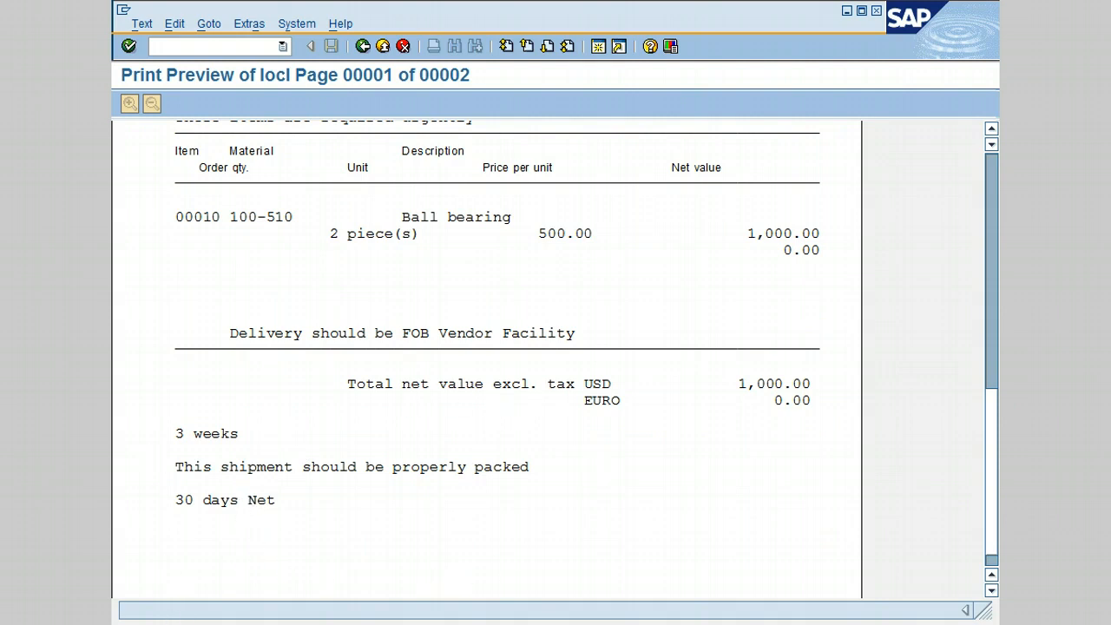
pyautogui.click(362, 46)
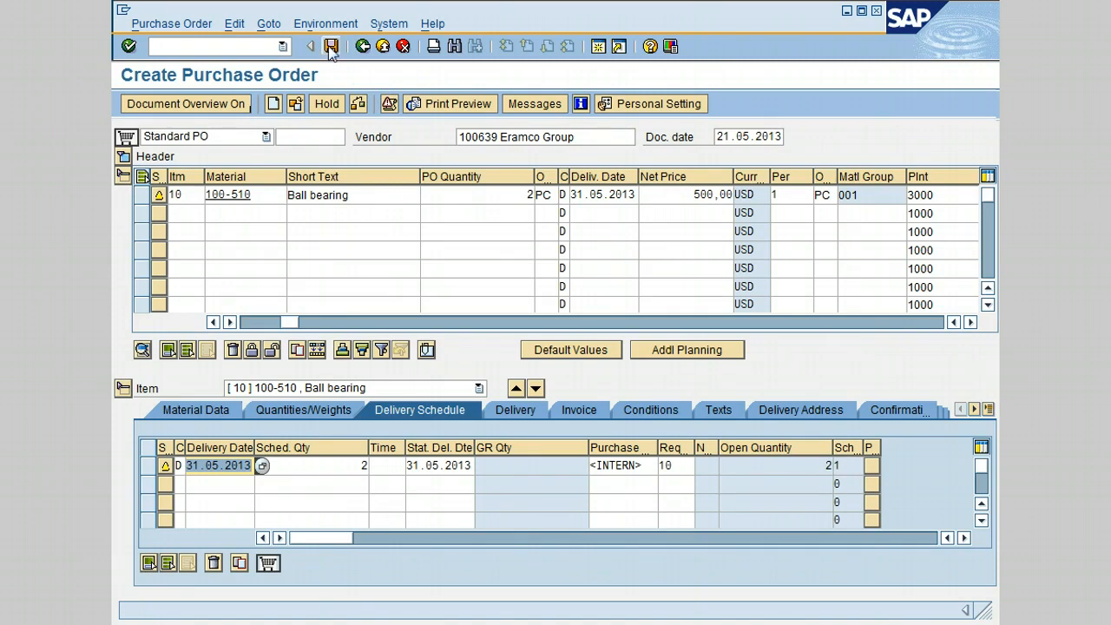
# Step: Save the purchase order and return to the SAP Easy Access menu
pyautogui.click(331, 46)
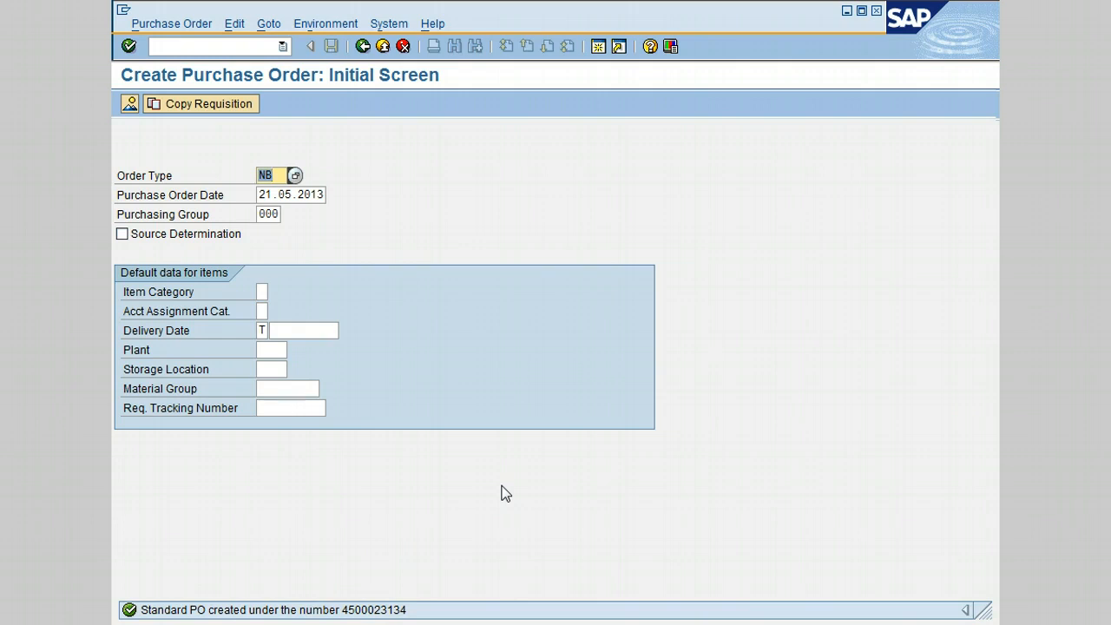
pyautogui.click(363, 47)
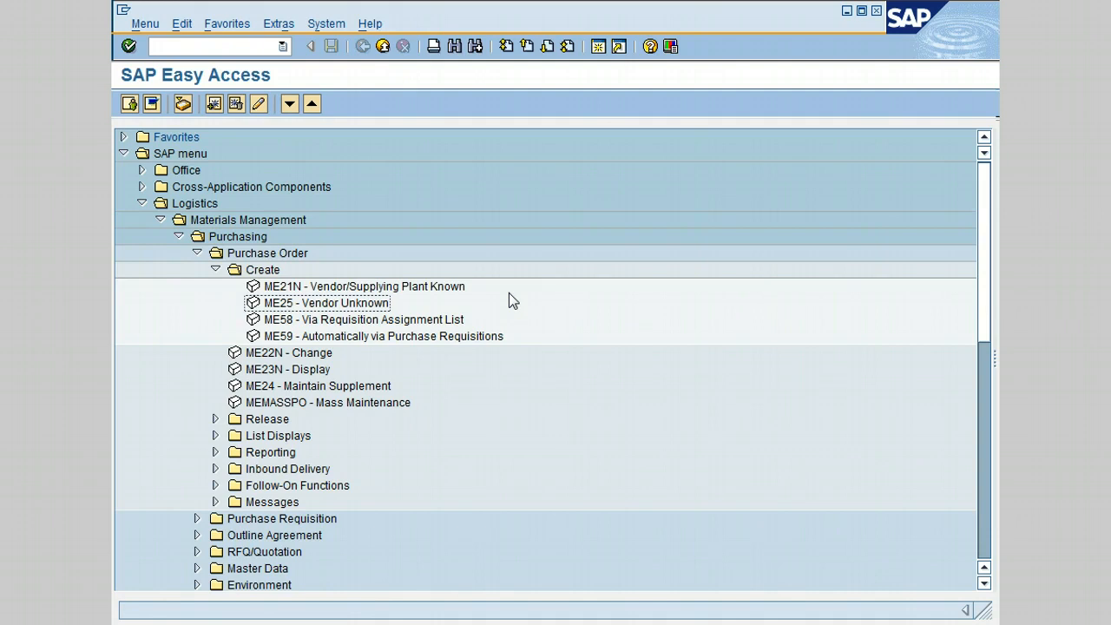